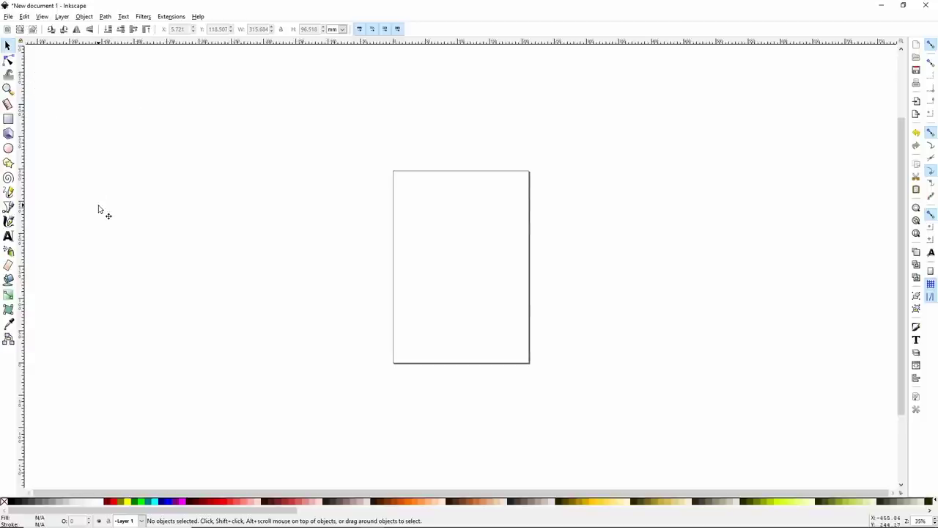
Step: Add a text object with the person's first name on the page and set its font to CLN-BeforeForever1
left_click(8, 236)
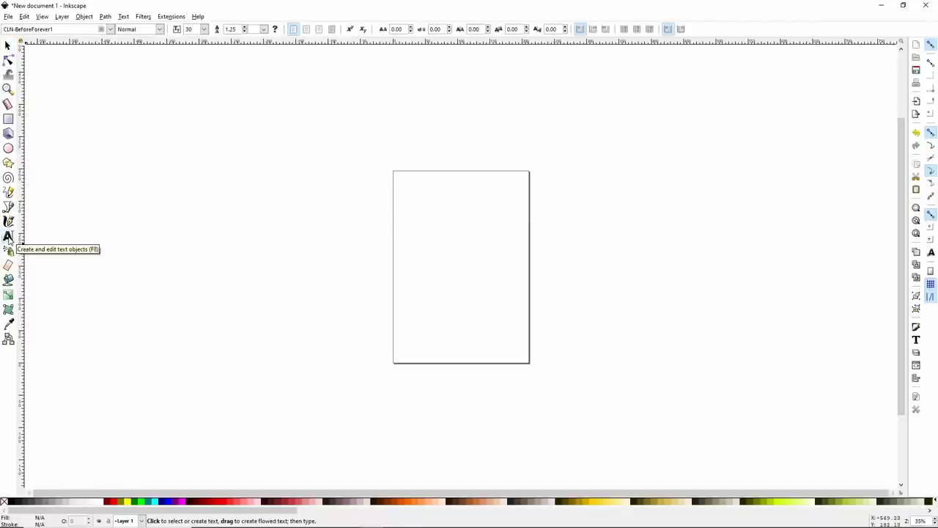
left_click(408, 234)
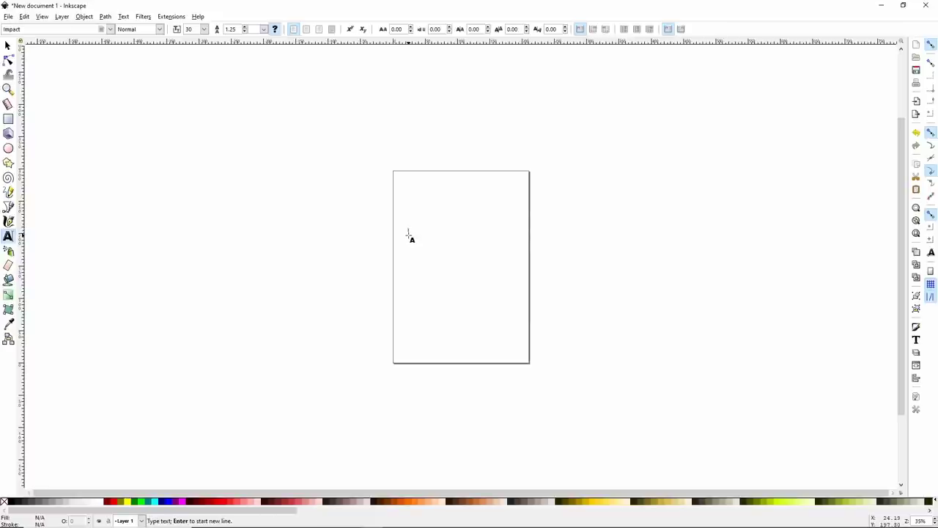
type("Command")
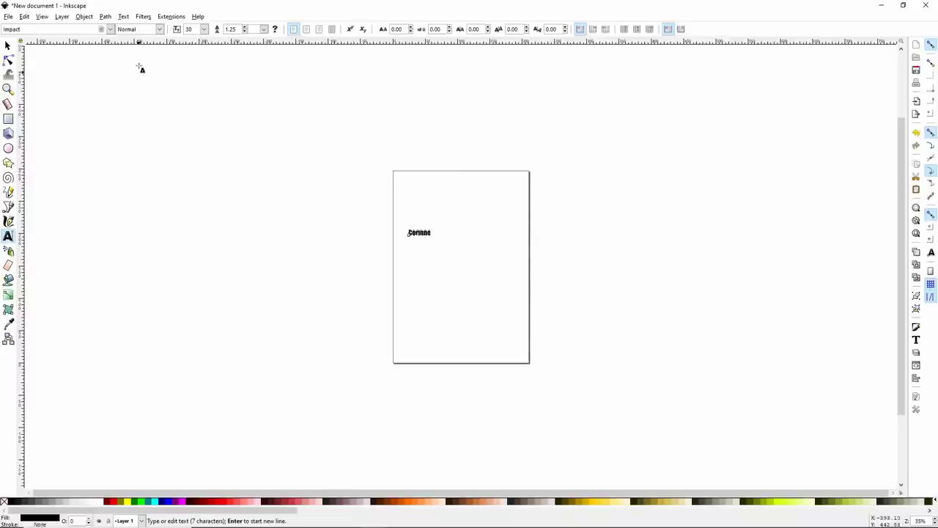
left_click(110, 30)
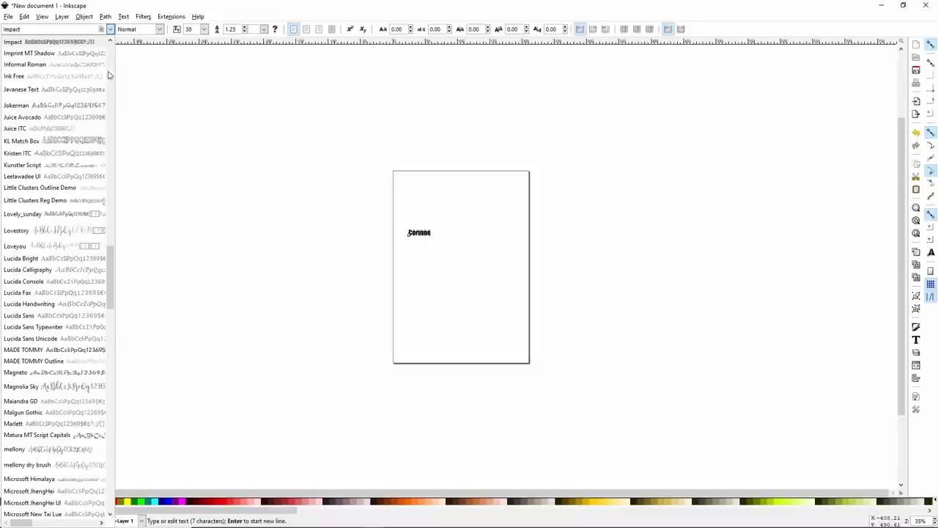
left_click_drag(112, 264, 113, 144)
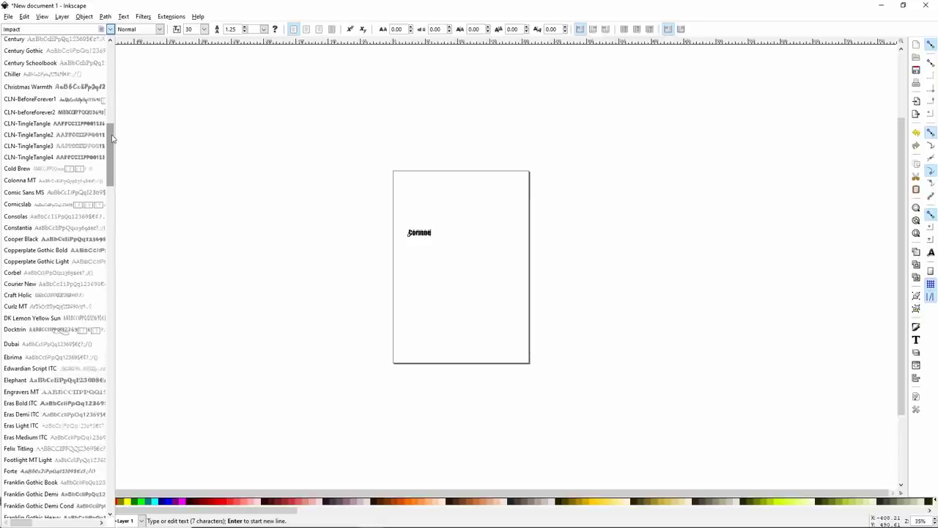
left_click(48, 101)
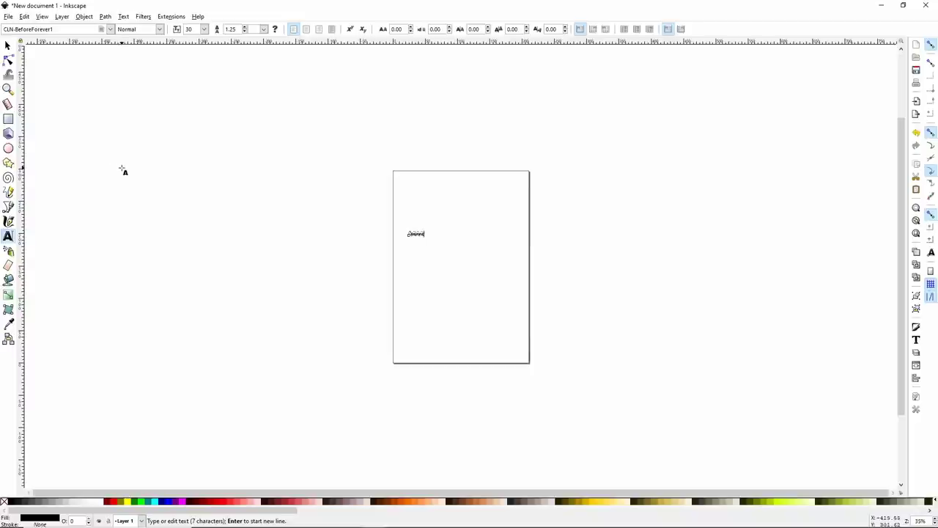
Step: Enlarge the name text to about 230 mm wide and 70 mm high and centre it across the page
left_click(7, 46)
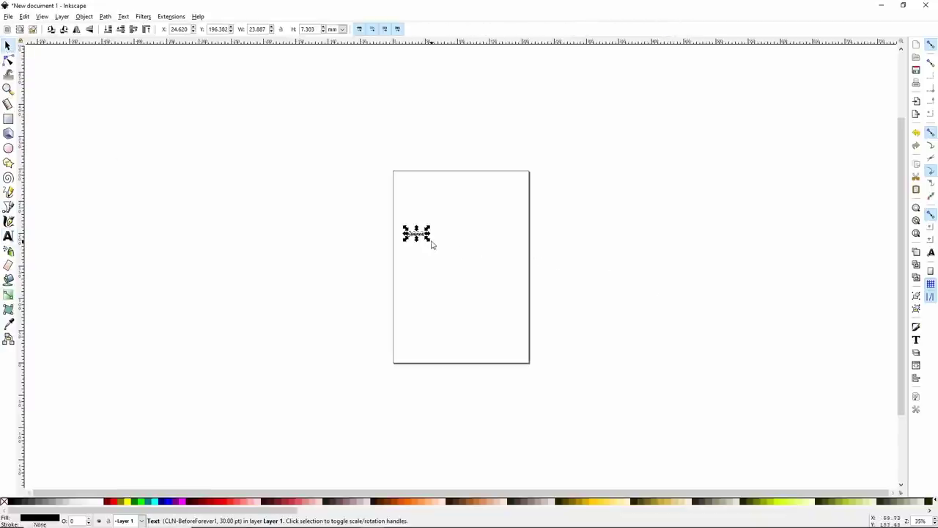
left_click_drag(428, 239, 561, 337)
left_click_drag(535, 264, 513, 262)
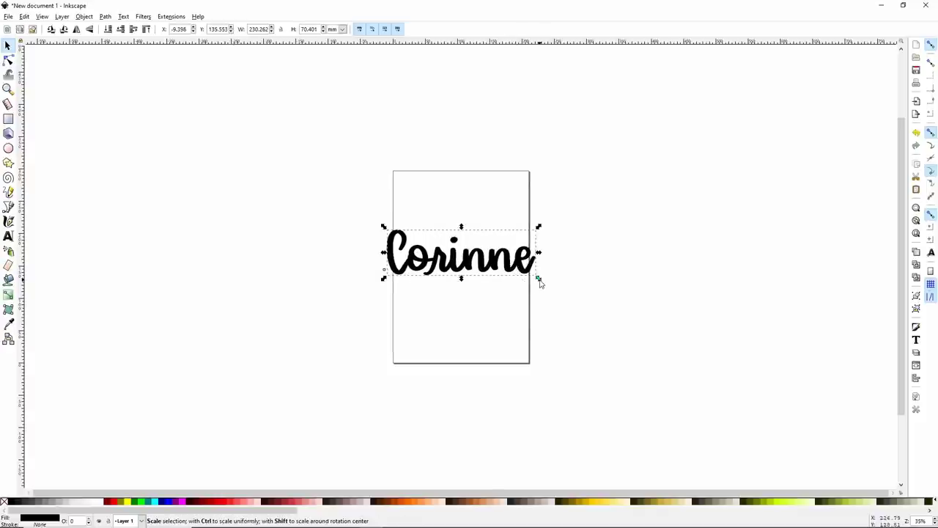
left_click_drag(539, 279, 547, 300)
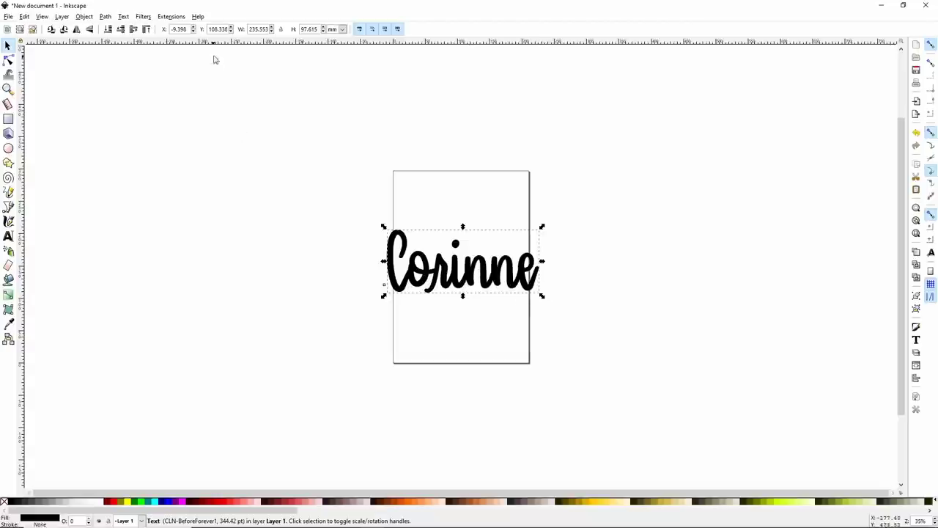
left_click(26, 17)
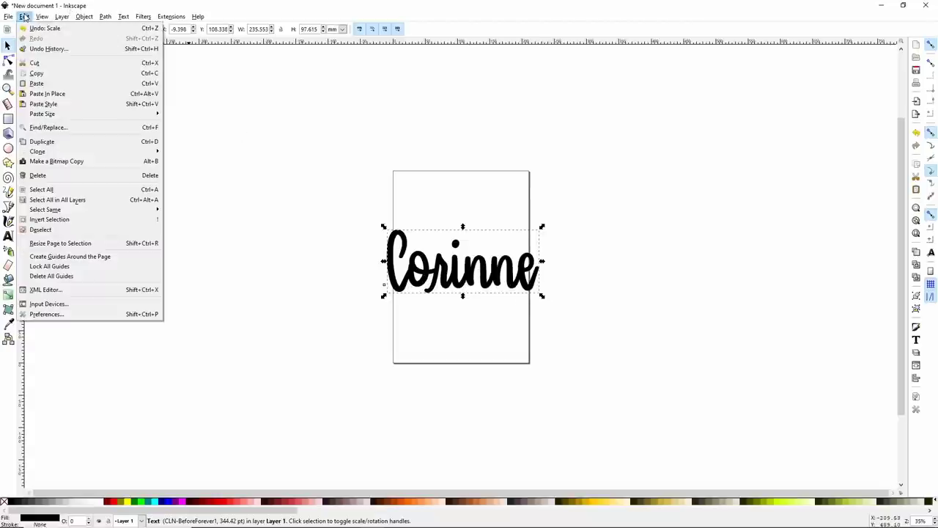
left_click(31, 29)
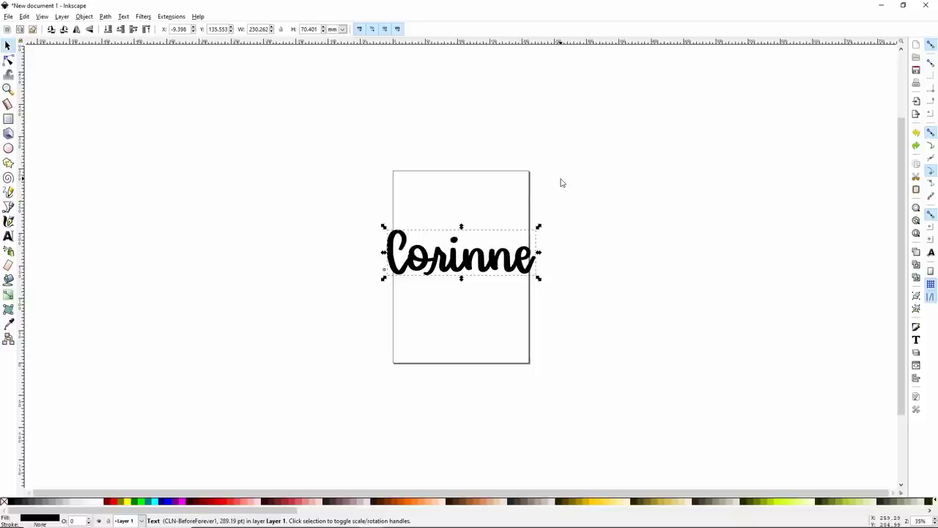
Step: Turn off snapping and convert the name text to a path
left_click(932, 46)
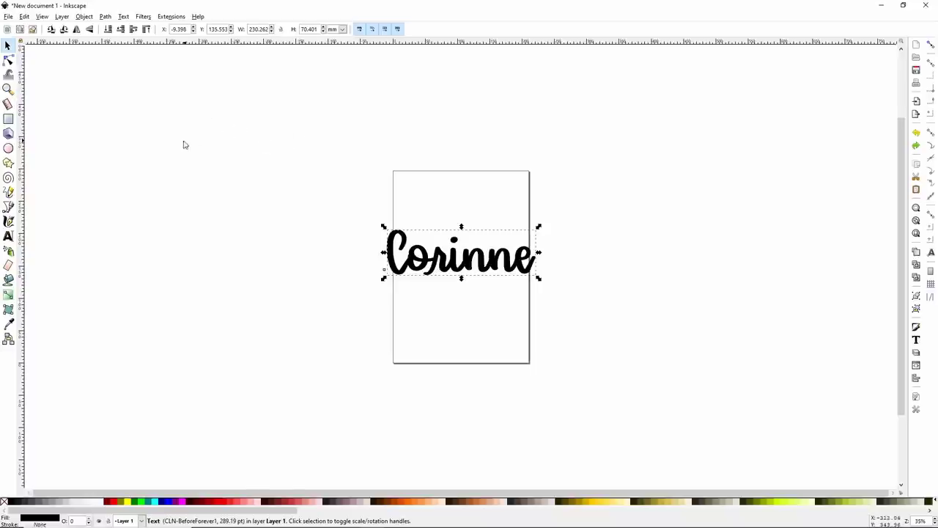
left_click(107, 17)
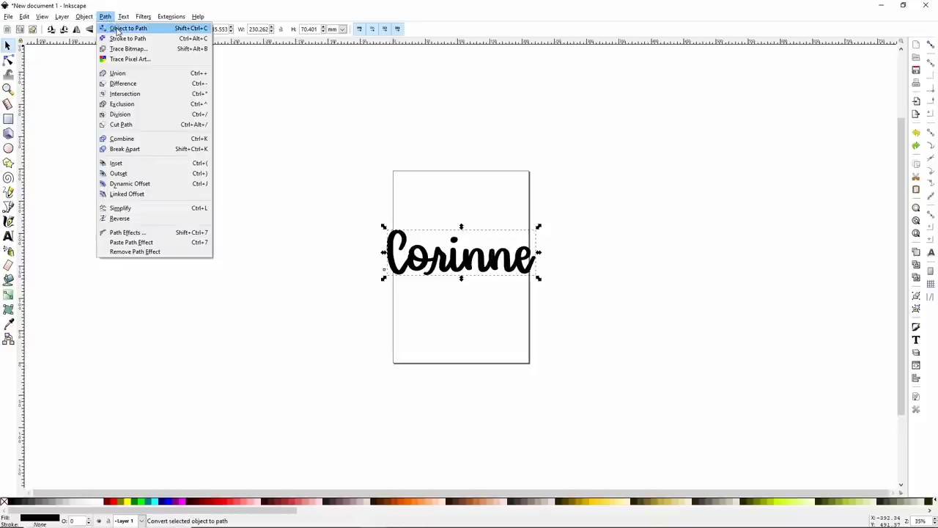
left_click(117, 29)
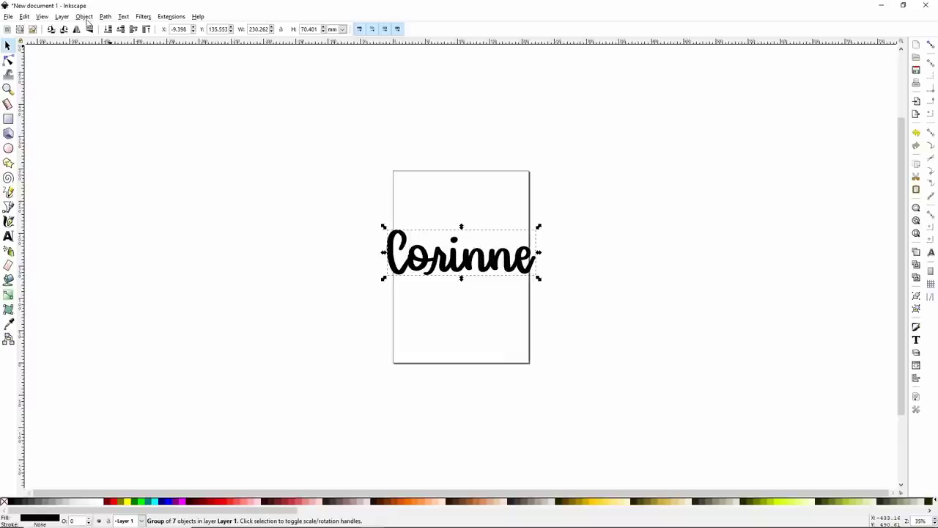
Step: Ungroup the letter paths and merge them into a single path with Union
left_click(84, 16)
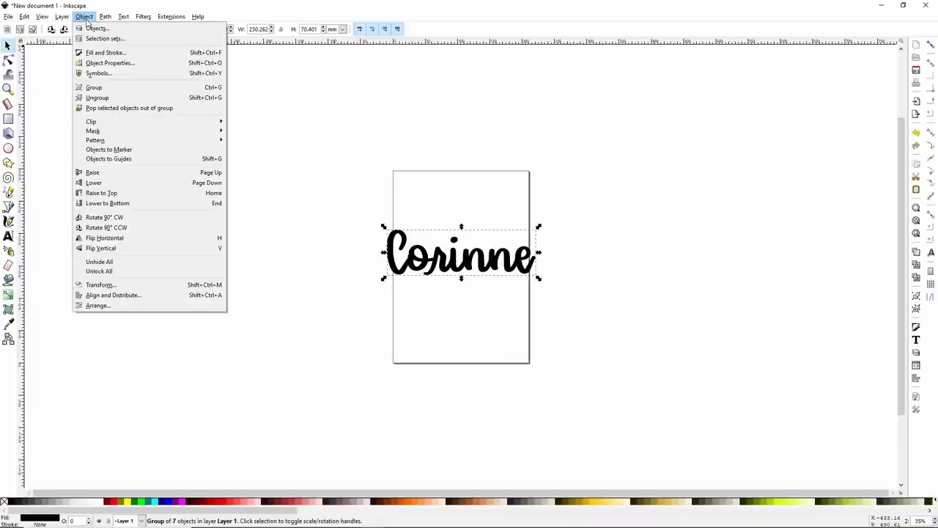
left_click(106, 98)
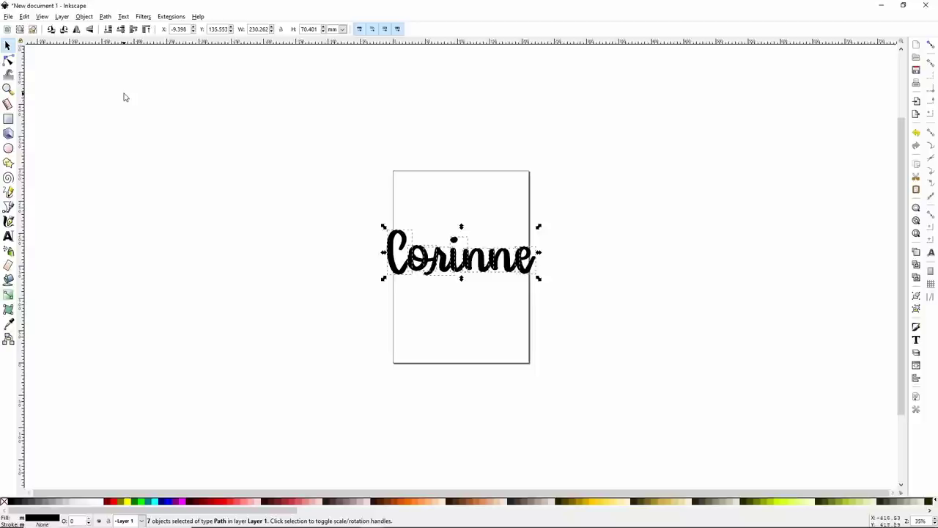
left_click(109, 17)
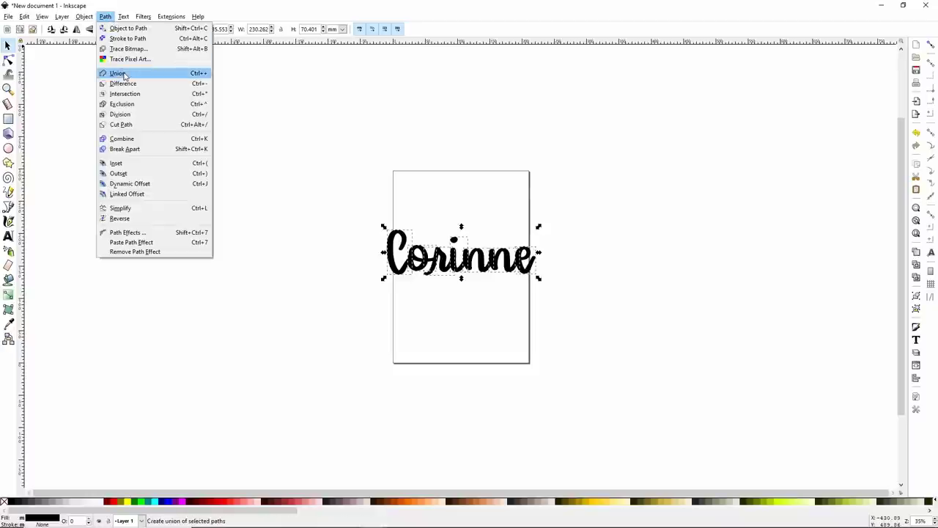
left_click(119, 74)
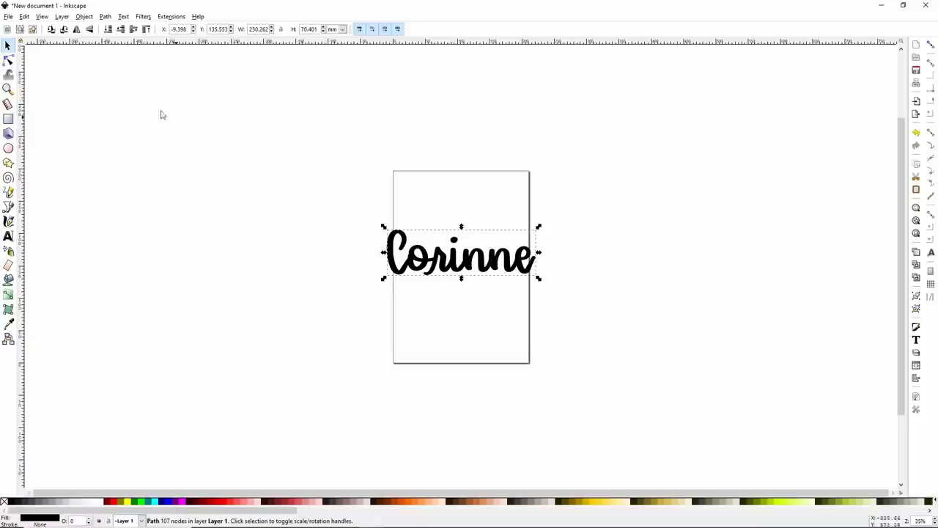
Step: Create a linked offset of the name with a magenta fill, expanded to an outline about 246 mm wide and 87 mm high
left_click(106, 17)
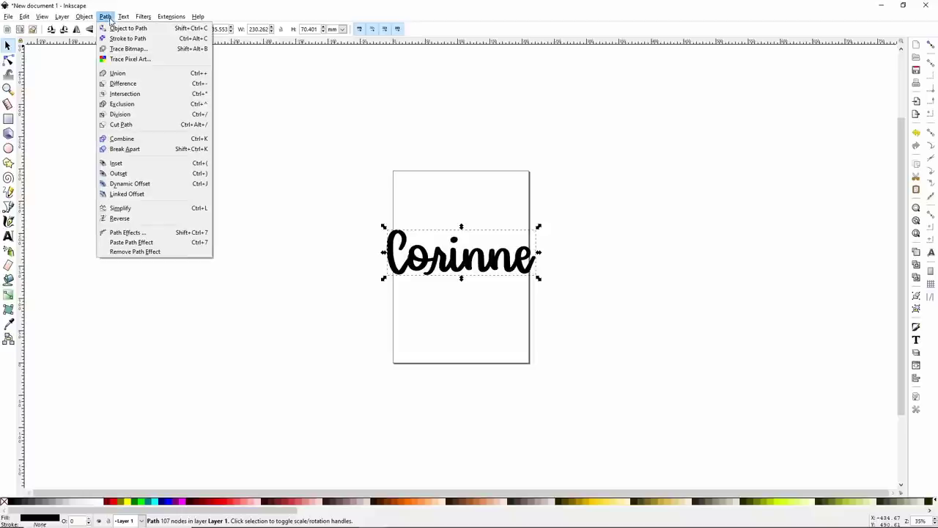
left_click(128, 194)
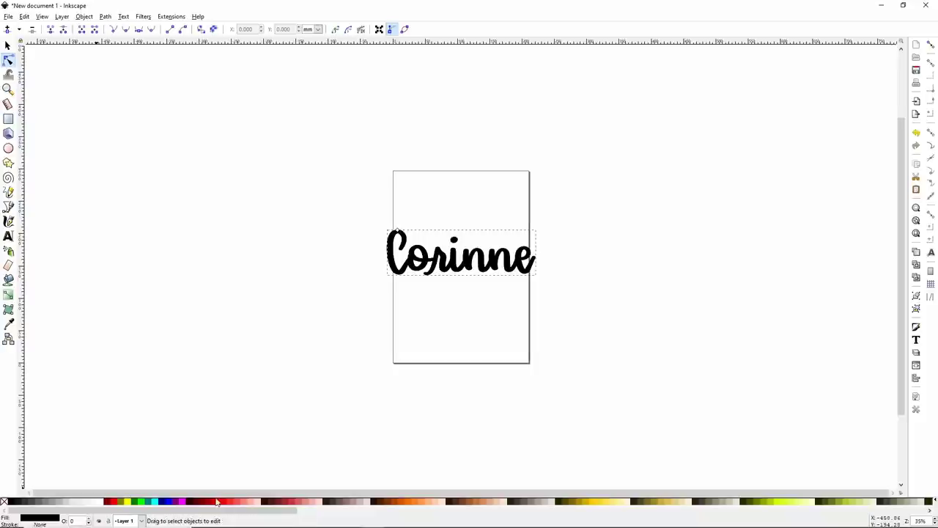
left_click(182, 502)
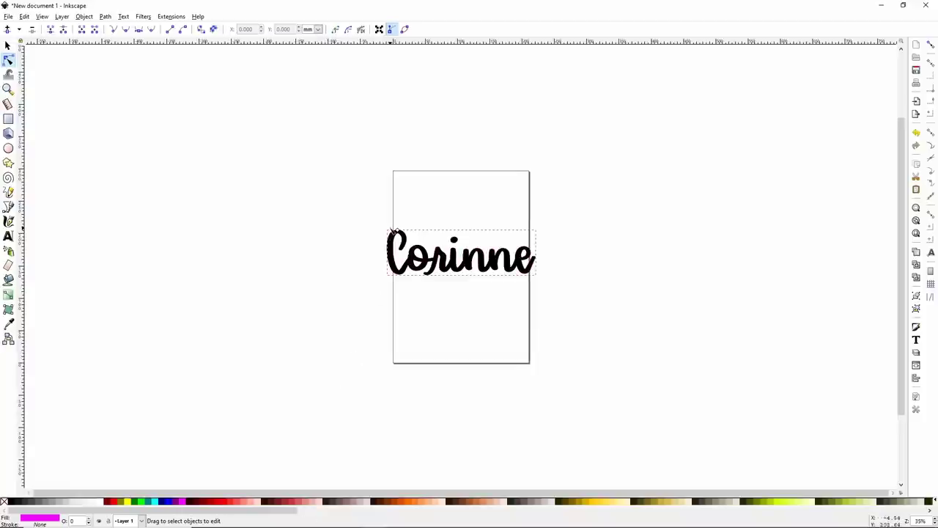
left_click_drag(398, 232, 398, 227)
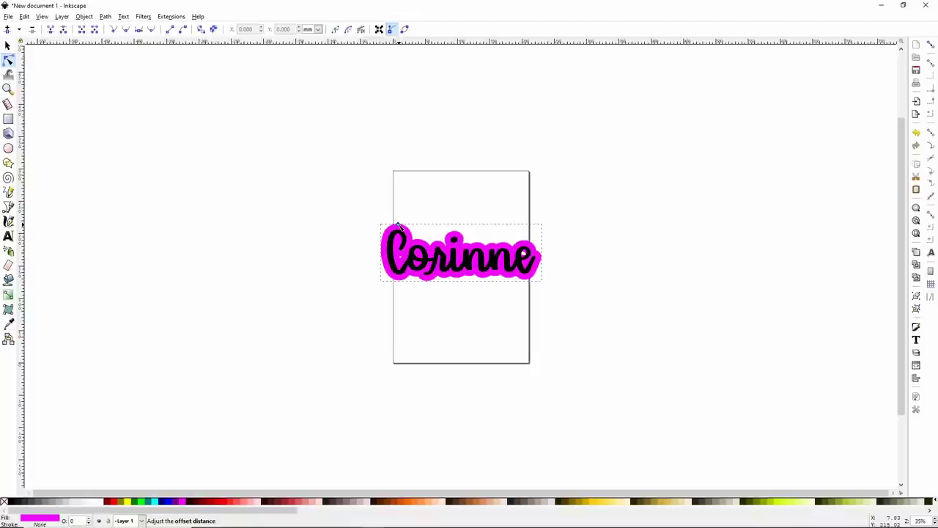
mouse_move(399, 227)
left_mouse_down()
mouse_move(396, 213)
mouse_move(397, 229)
left_mouse_up()
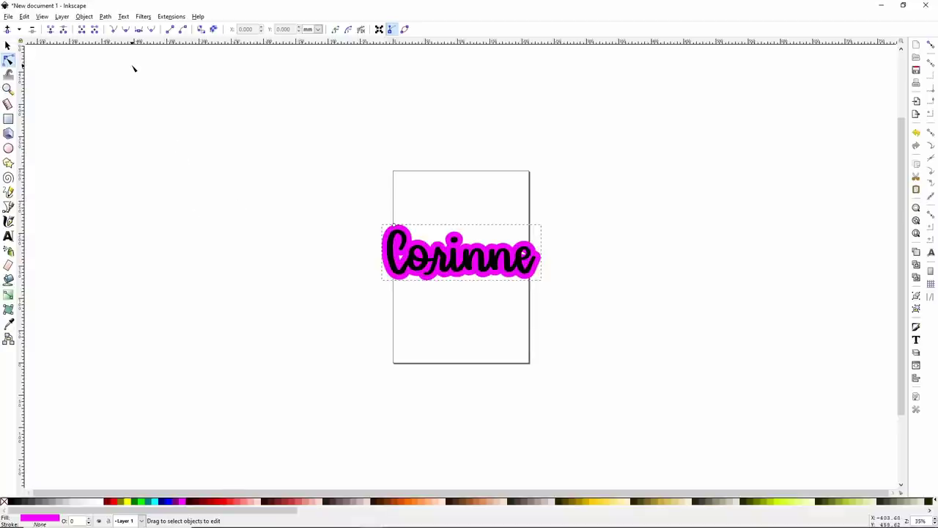
Step: Convert the magenta offset to a path, fill its inner gaps with Break Apart and Union, and clear the selection
left_click(107, 16)
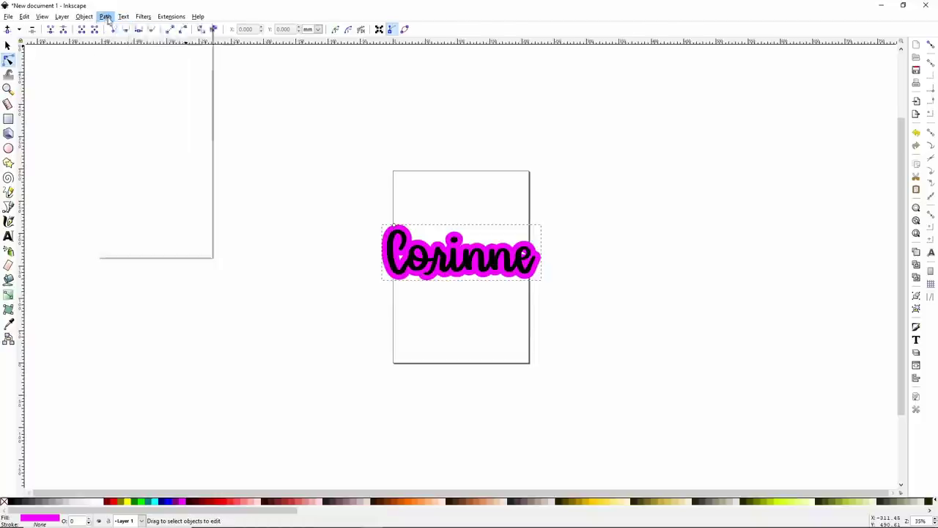
left_click(124, 28)
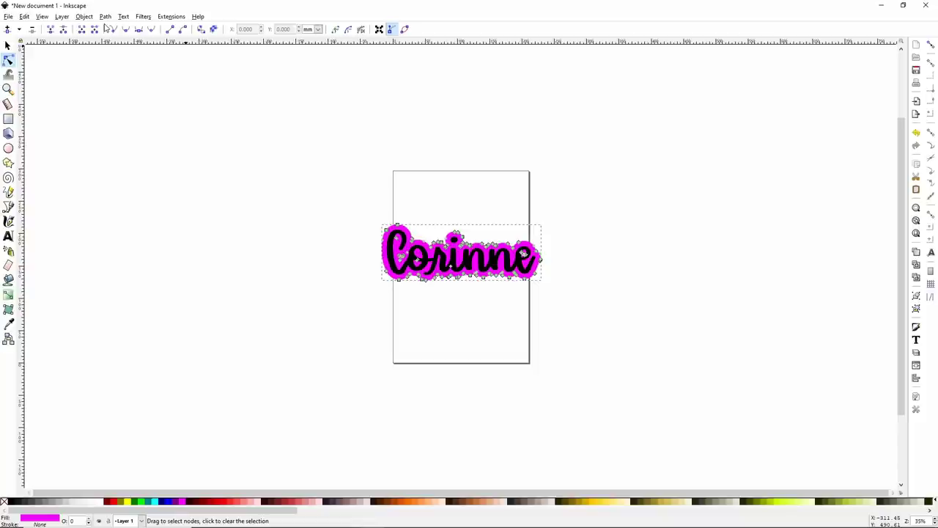
left_click(105, 17)
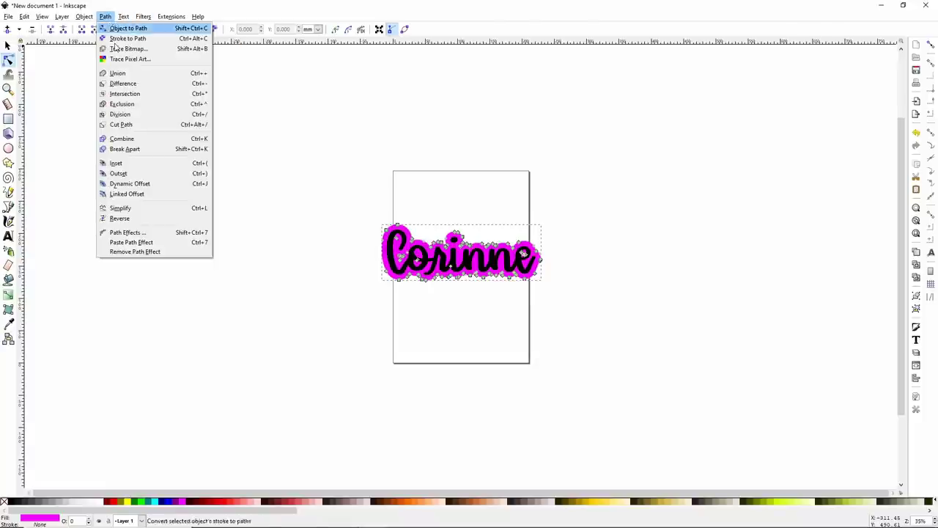
left_click(130, 151)
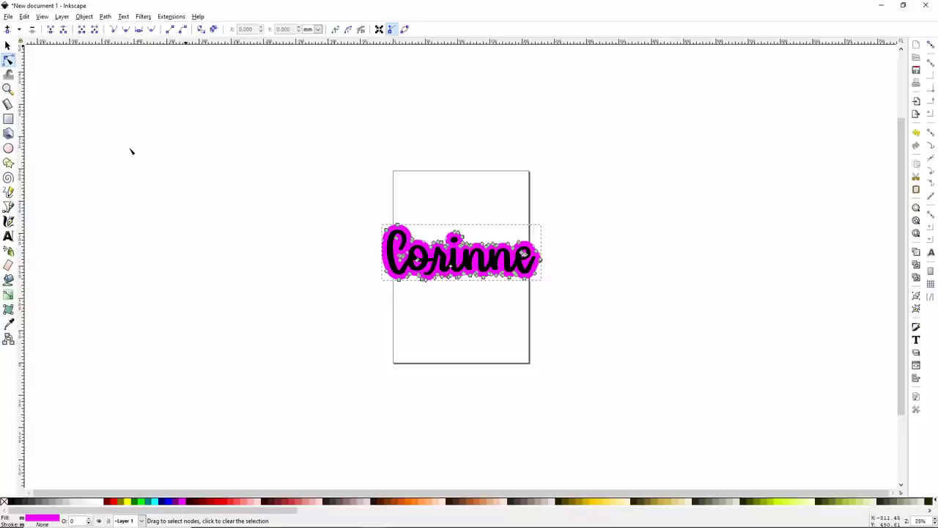
left_click(106, 17)
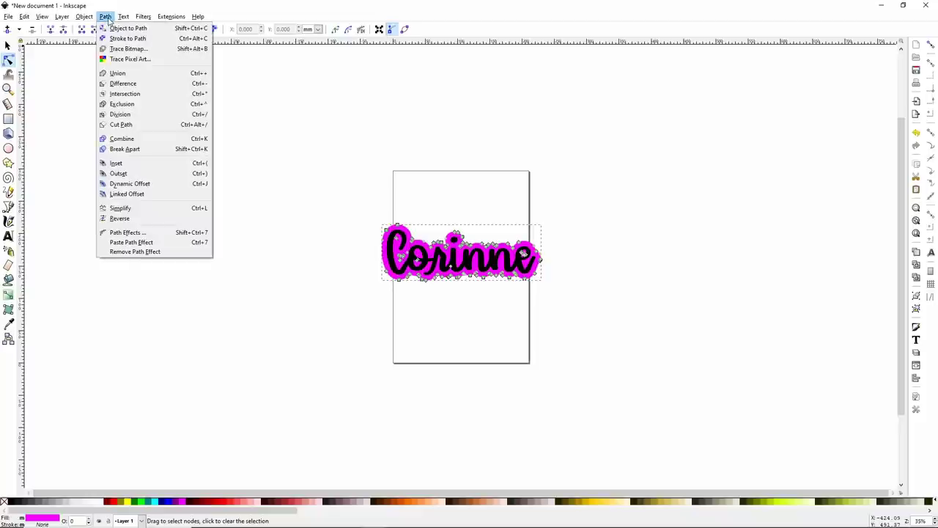
left_click(110, 74)
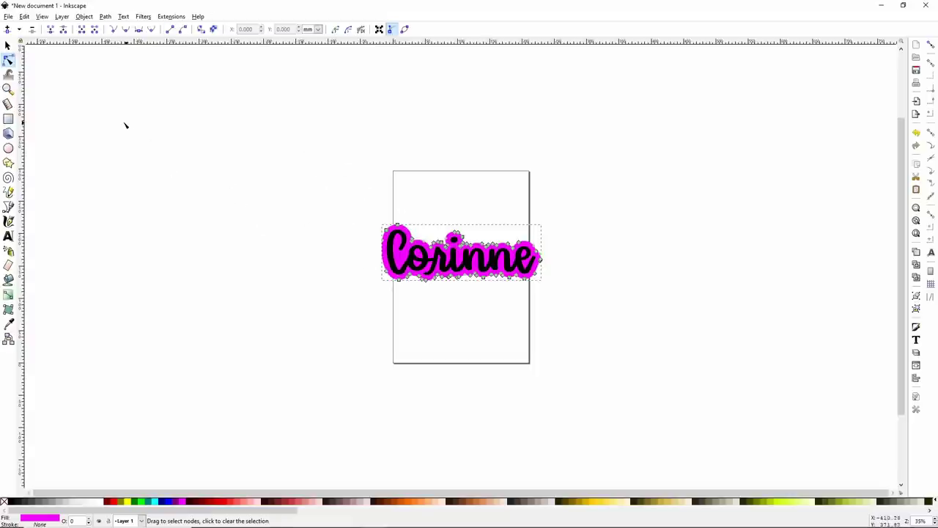
left_click(8, 46)
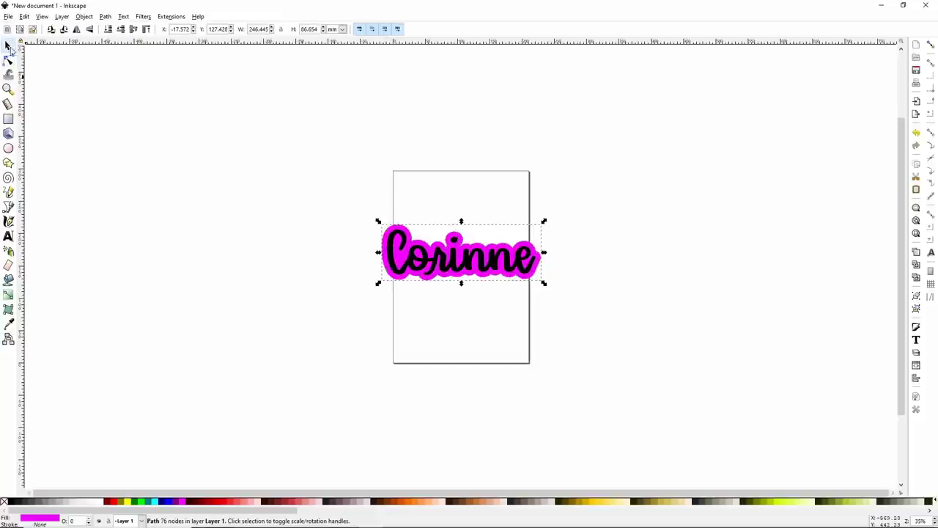
left_click_drag(454, 260, 485, 266)
left_click(461, 304)
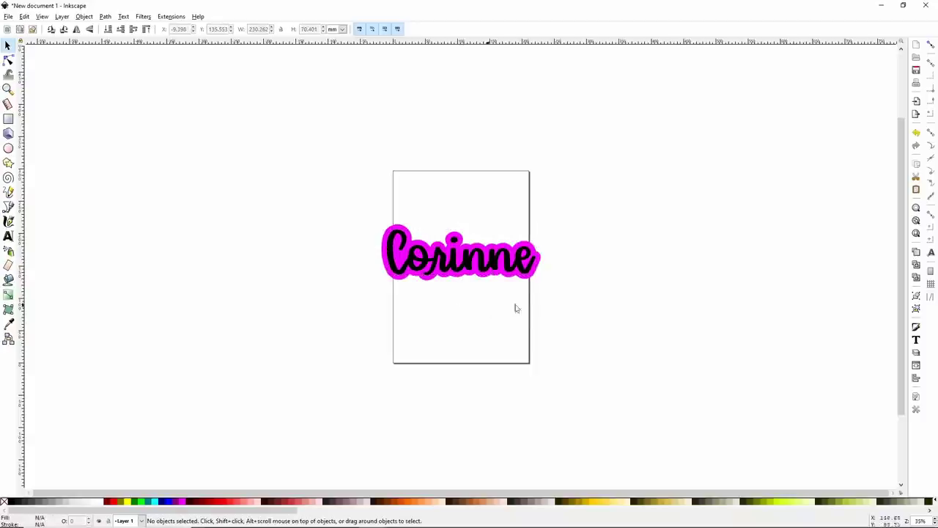
left_click_drag(530, 308, 319, 185)
Step: Save the design as an Inkscape SVG named offsetname in the personal designs folder
left_click(9, 17)
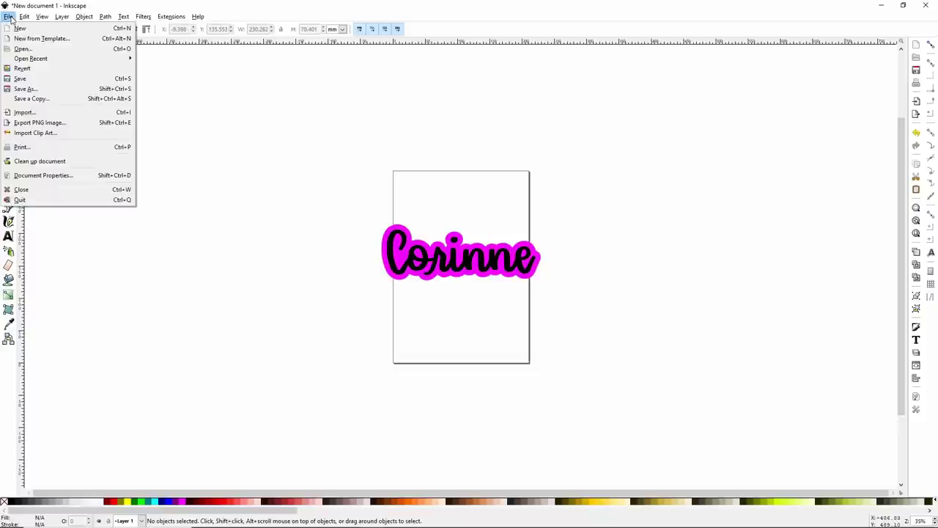
left_click(25, 89)
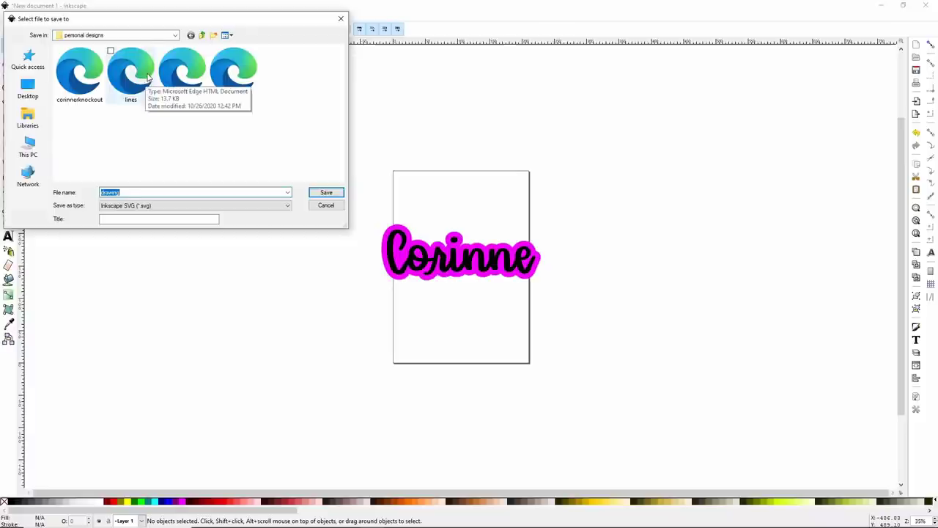
type("off")
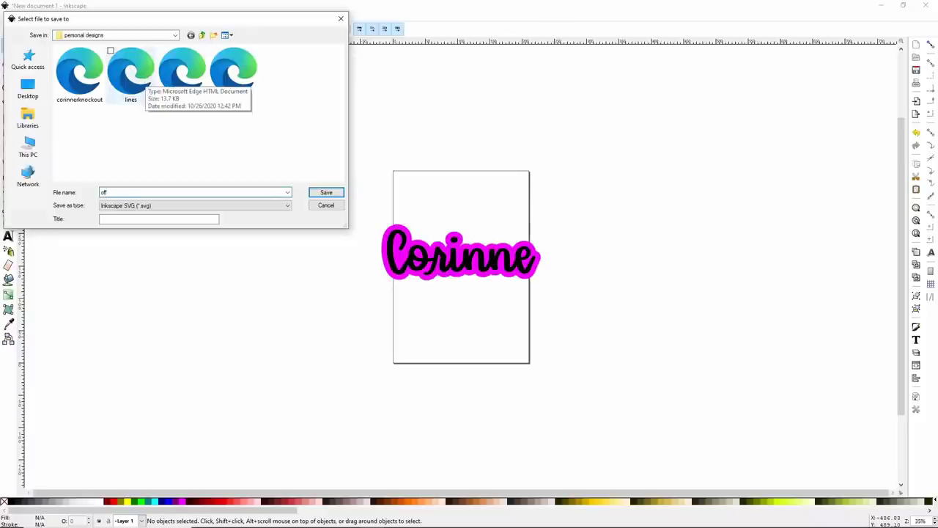
type("setname")
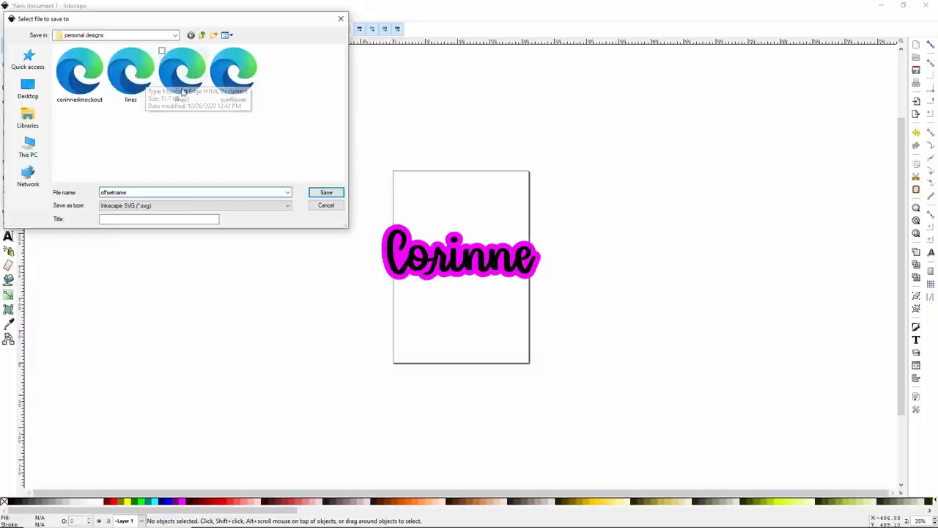
left_click(321, 193)
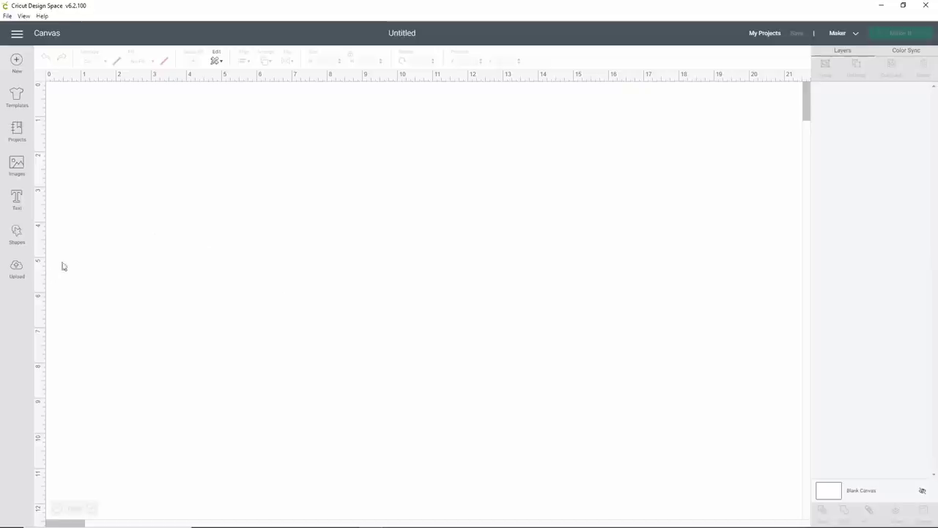
Step: Switch to Cricut Design Space and upload the offsetname file from the personal designs folder, keeping its image name
left_click(16, 272)
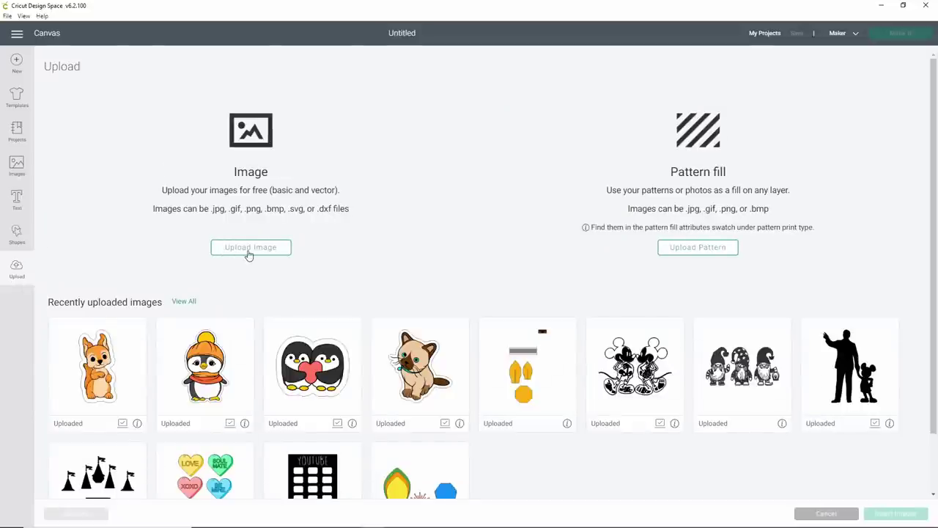
left_click(249, 254)
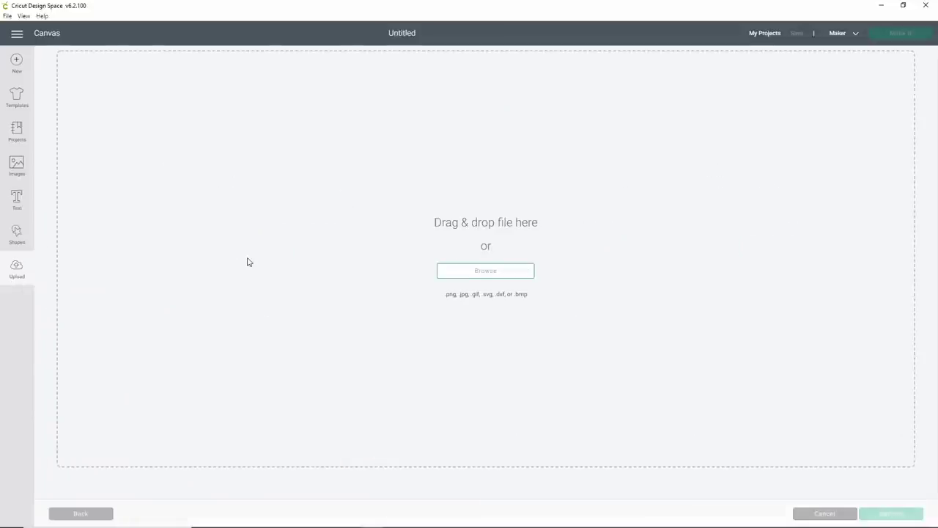
left_click(478, 273)
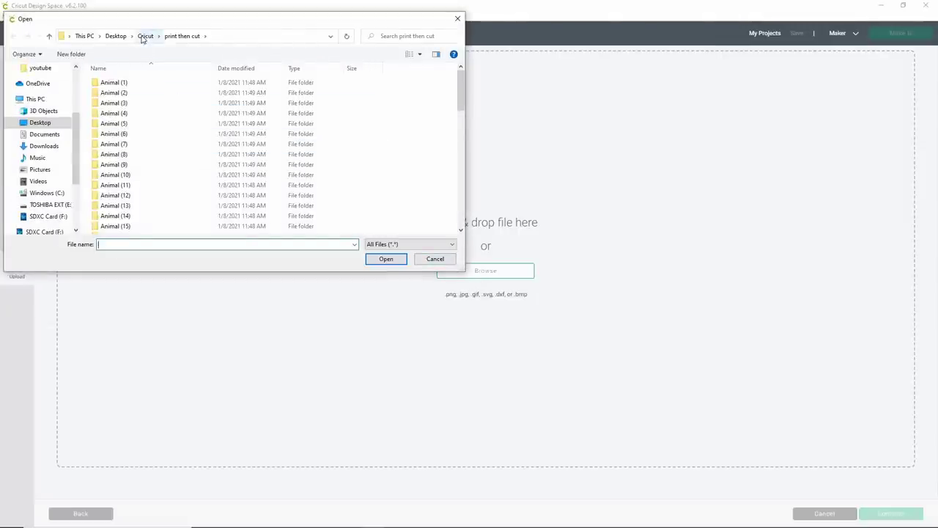
left_click(144, 36)
scroll(237, 109, "down", 1)
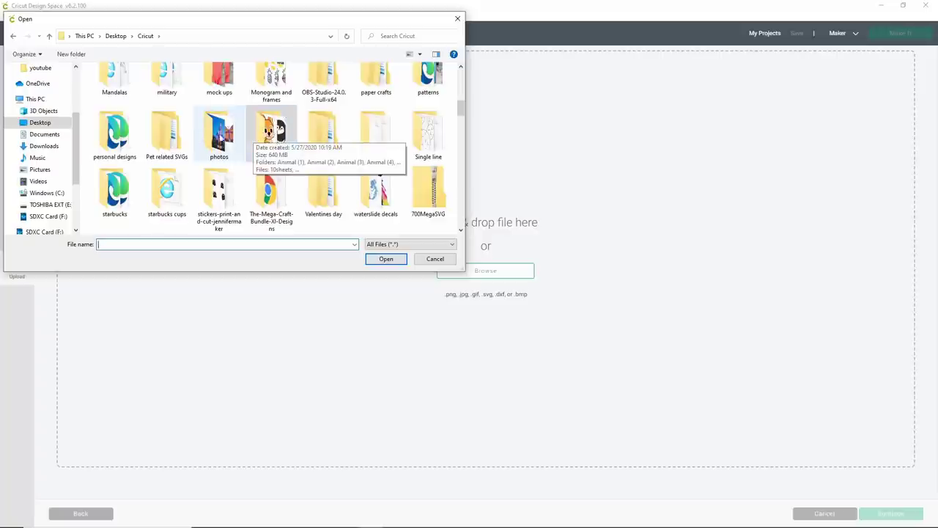
double_click(115, 136)
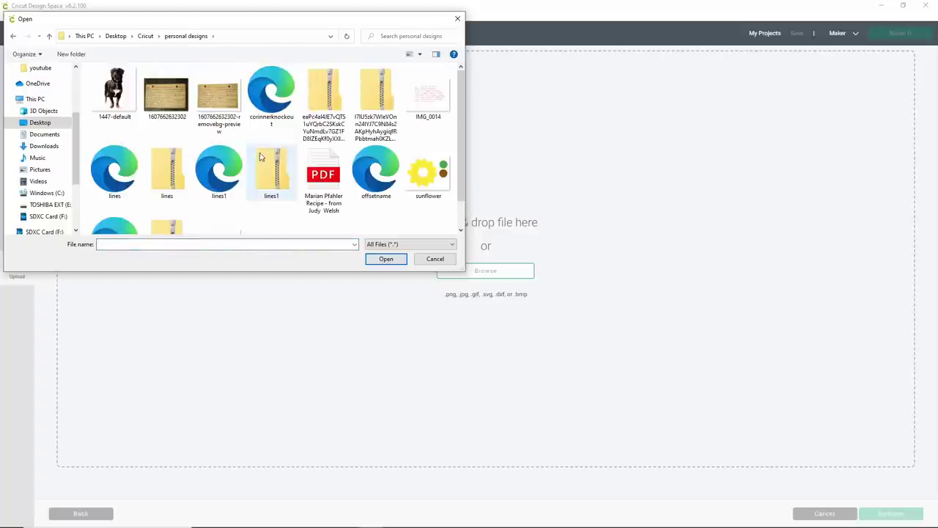
scroll(259, 188, "down", 1)
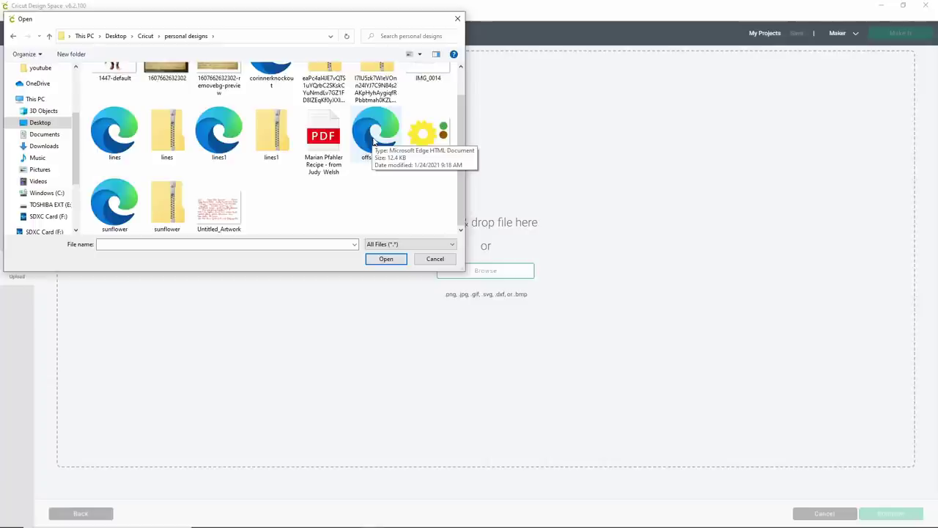
double_click(375, 139)
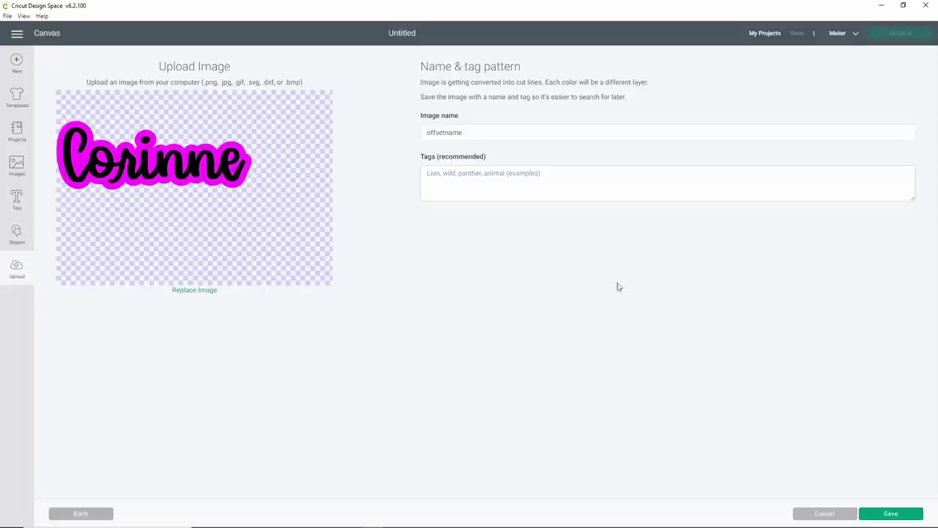
left_click(891, 512)
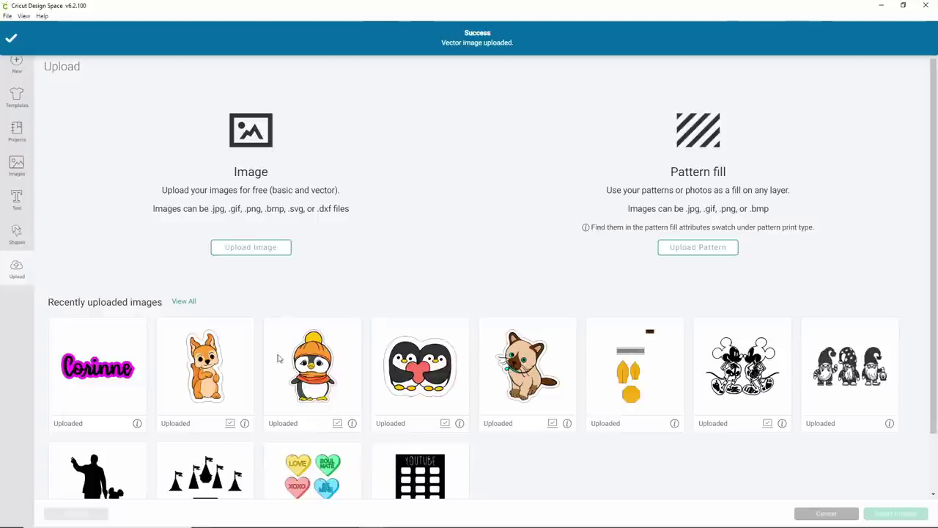
Step: Insert the uploaded name image on the canvas and shrink it to about 1.98 by 0.70 inches
left_click(86, 342)
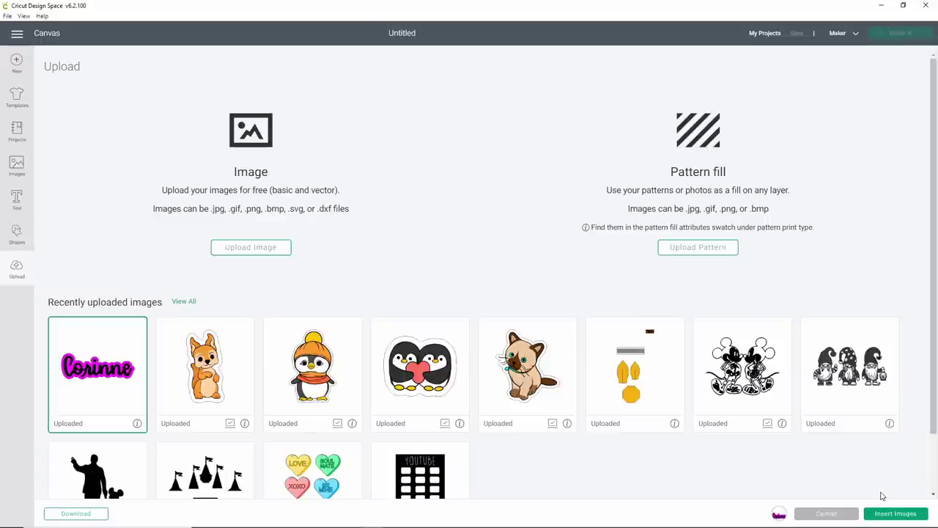
left_click(896, 514)
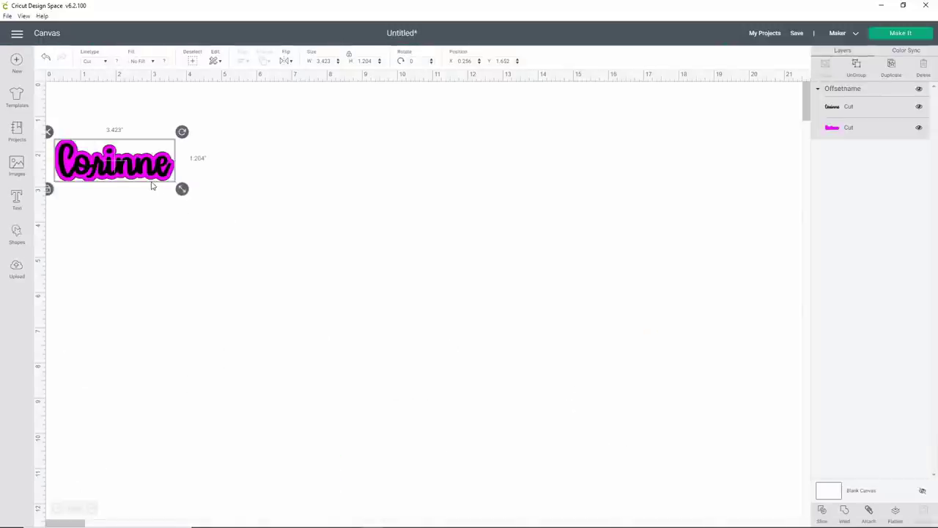
left_click_drag(149, 165, 300, 242)
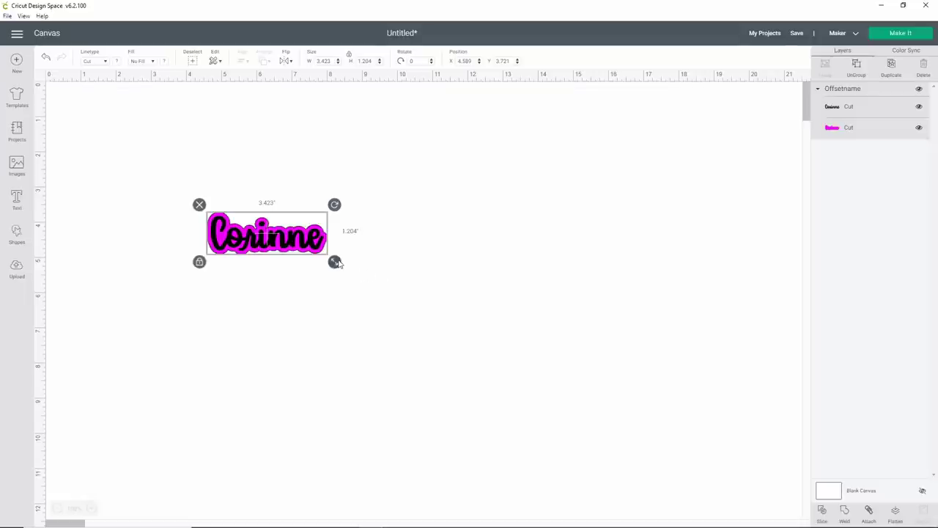
left_click_drag(335, 262, 286, 236)
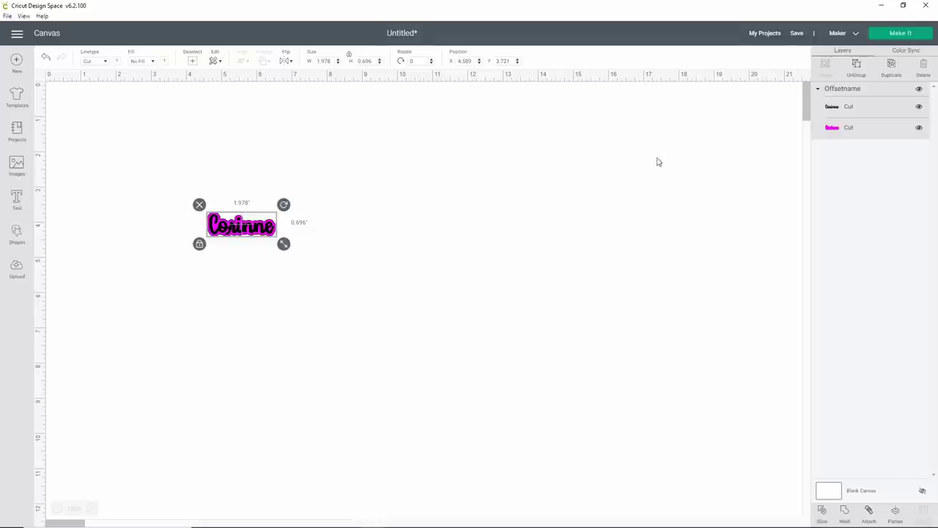
Step: Duplicate the name design and arrange the two copies side by side in the upper part of the canvas
left_click(892, 66)
left_click_drag(225, 242, 331, 223)
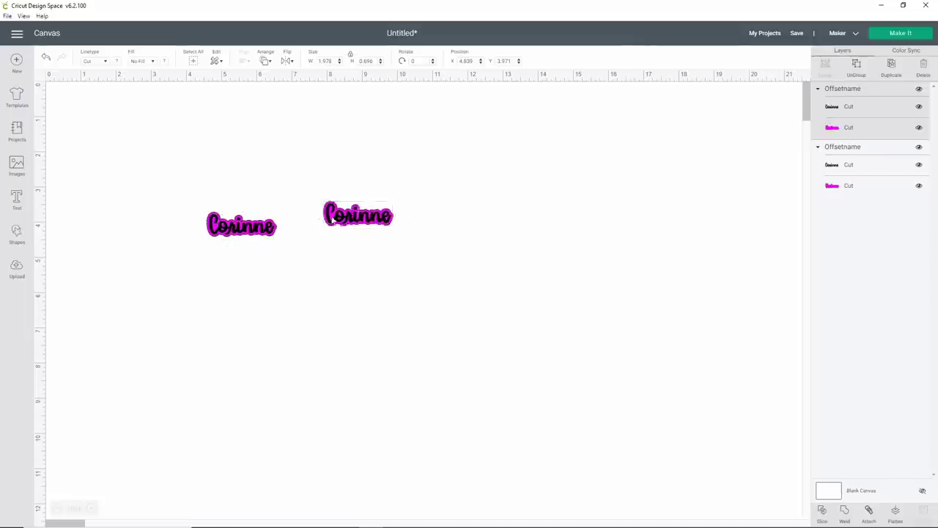
left_click_drag(242, 226, 199, 171)
left_click(351, 215)
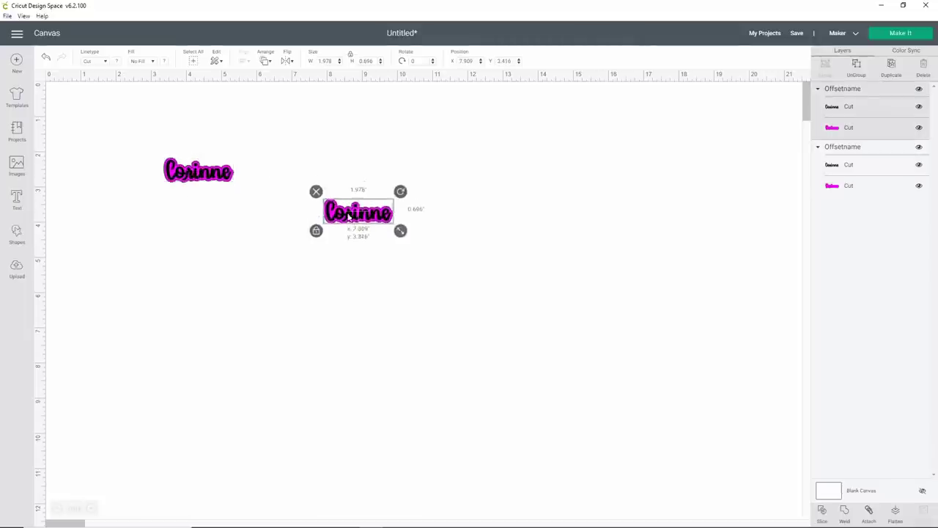
left_click_drag(350, 215, 311, 178)
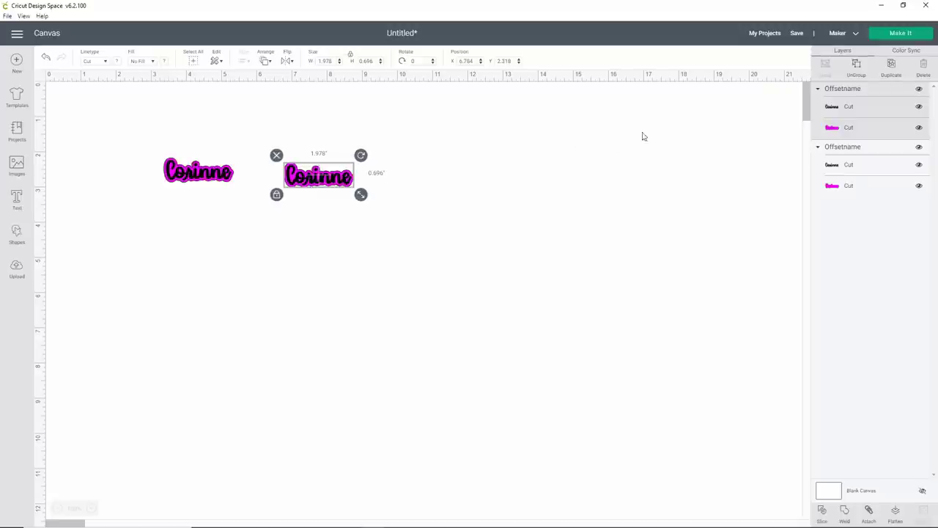
Step: Recolor the black lettering layer of the first name copy to light blue and clear the selection
left_click(864, 170)
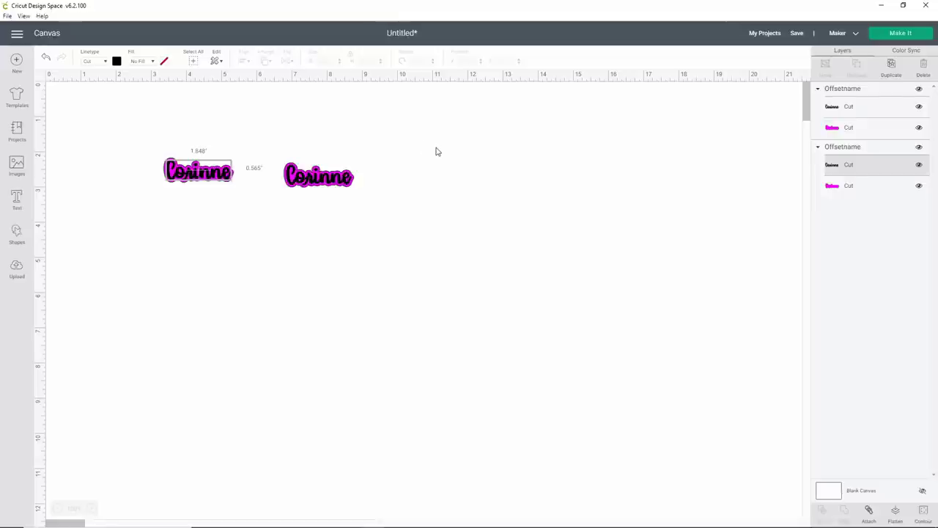
left_click(117, 61)
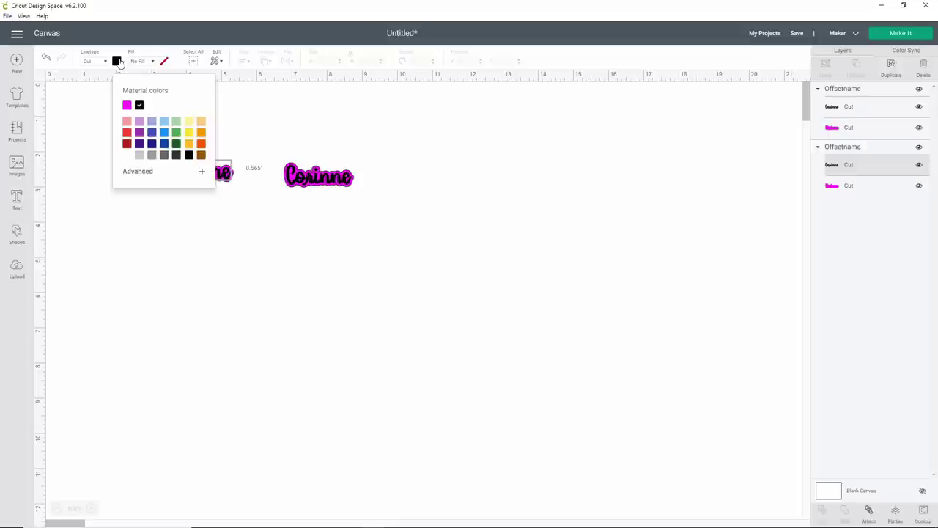
left_click(151, 124)
left_click(338, 149)
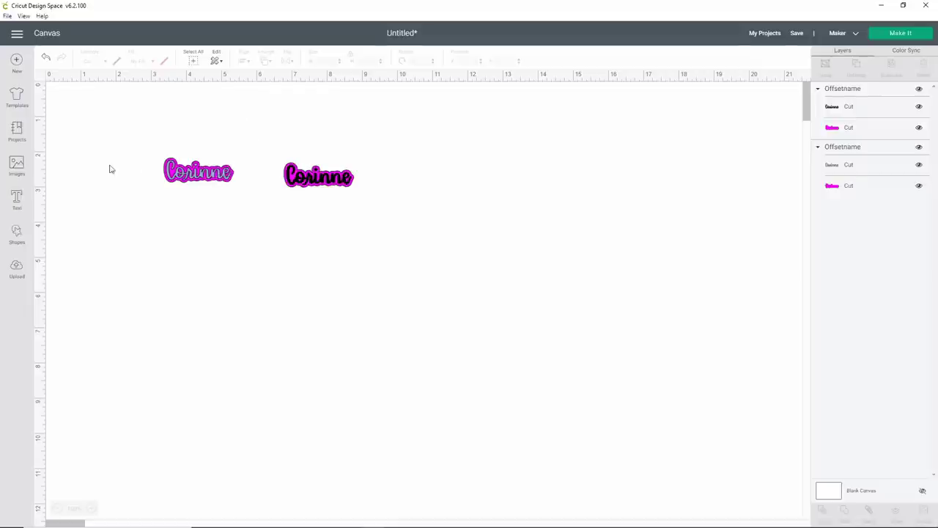
Step: Add a star shape, shrink it to about 0.35 by 0.33 inches, and place it above the blue-lettered name
left_click(17, 235)
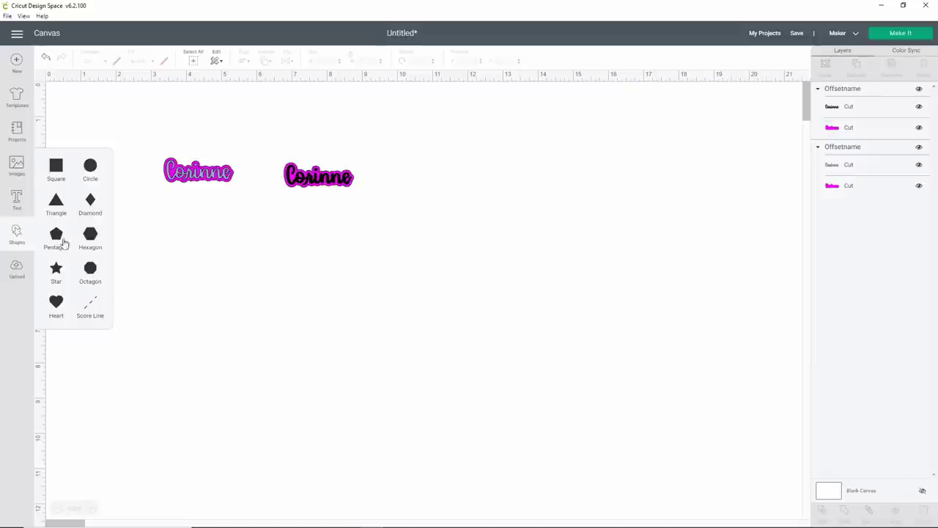
left_click(56, 268)
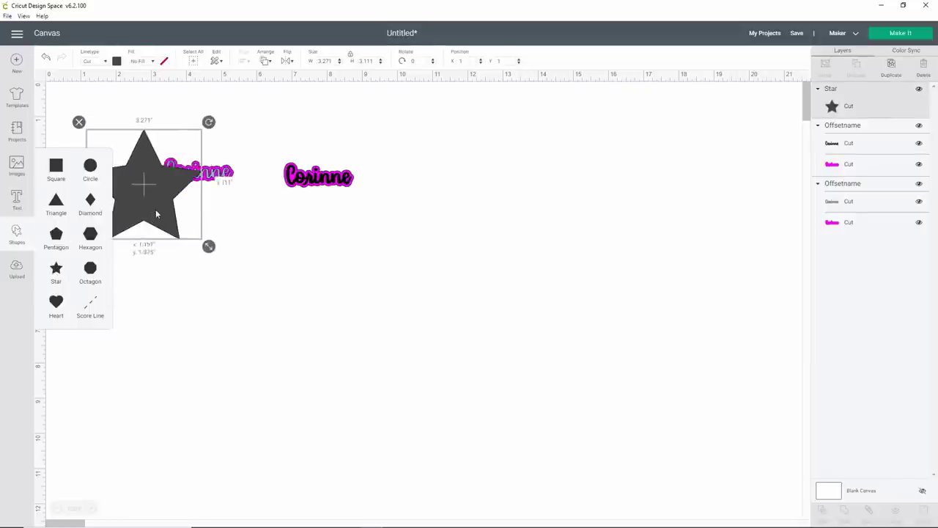
left_click_drag(156, 214, 190, 239)
left_click_drag(254, 272, 185, 152)
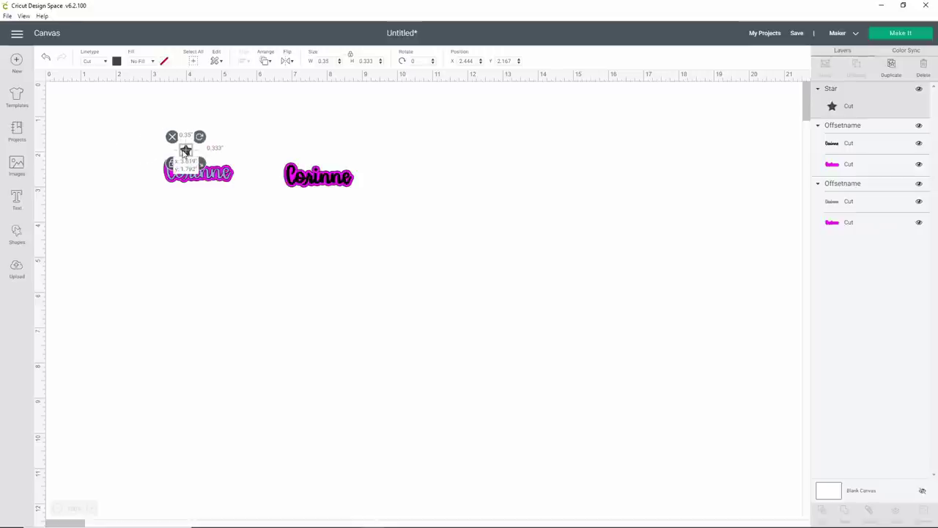
Step: Duplicate the star five times and arrange three stars above and three below the blue-lettered name
left_click(892, 65)
left_click_drag(195, 155, 214, 200)
left_click(899, 77)
left_click(888, 70)
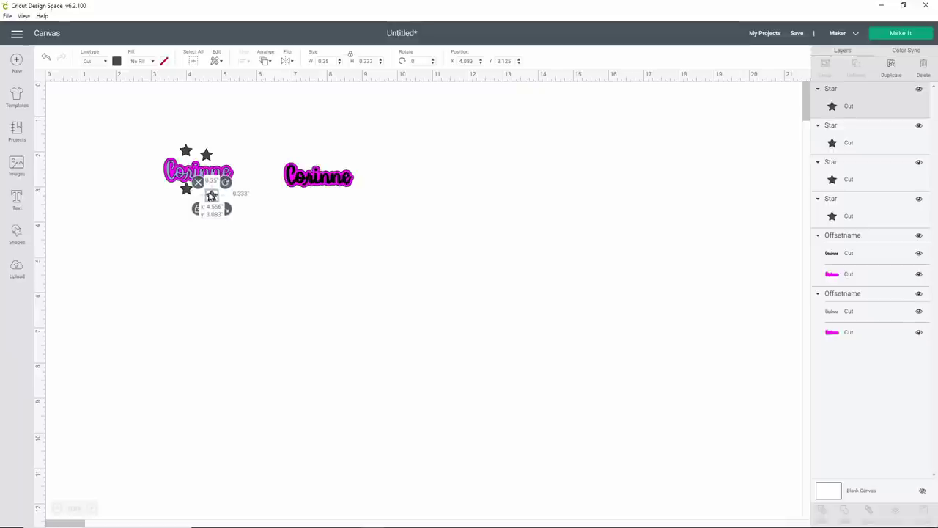
left_click(891, 70)
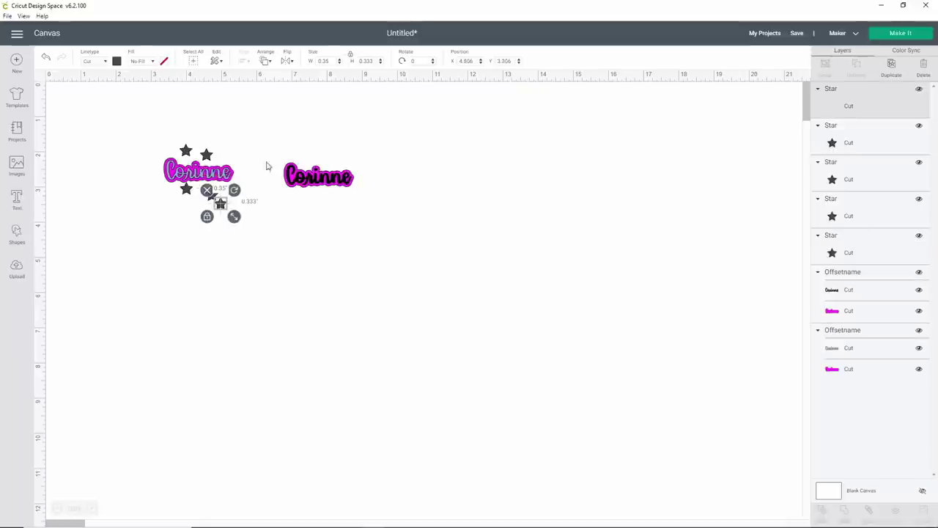
left_click_drag(220, 206, 228, 156)
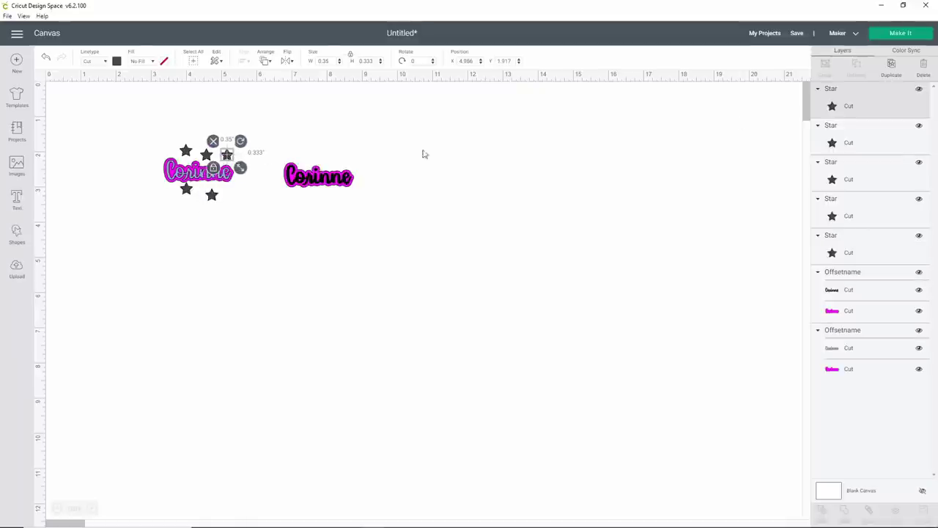
left_click(893, 74)
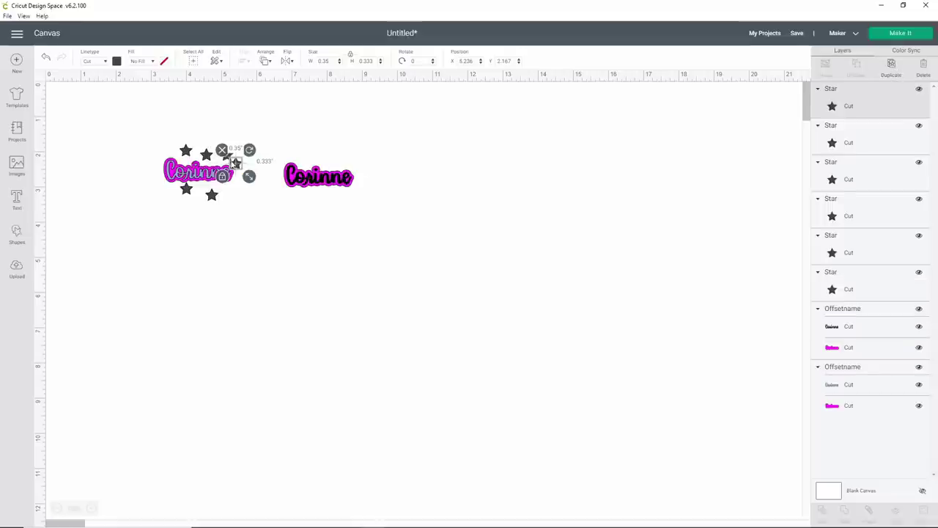
left_click_drag(240, 186, 233, 204)
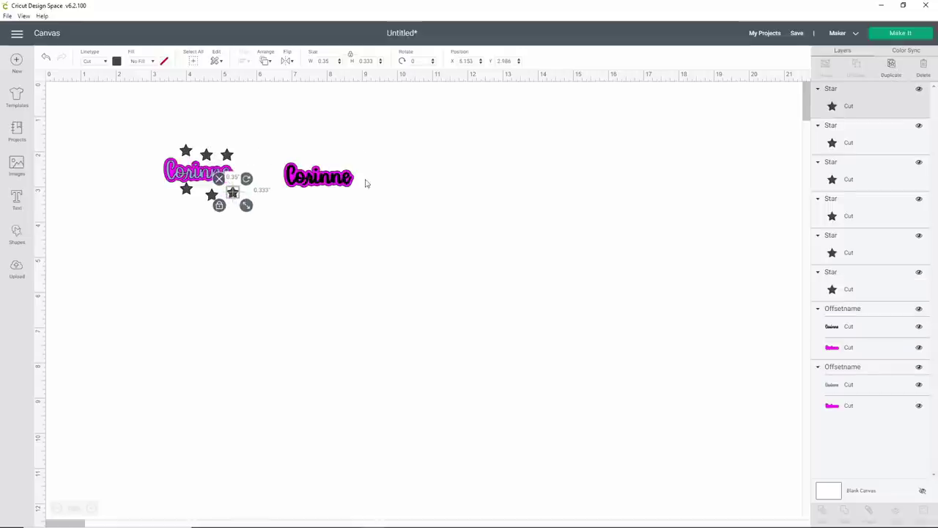
Step: Add a heart shape, shrink it to about 0.39 by 0.37 inches, and place it below the black-lettered name
left_click(14, 236)
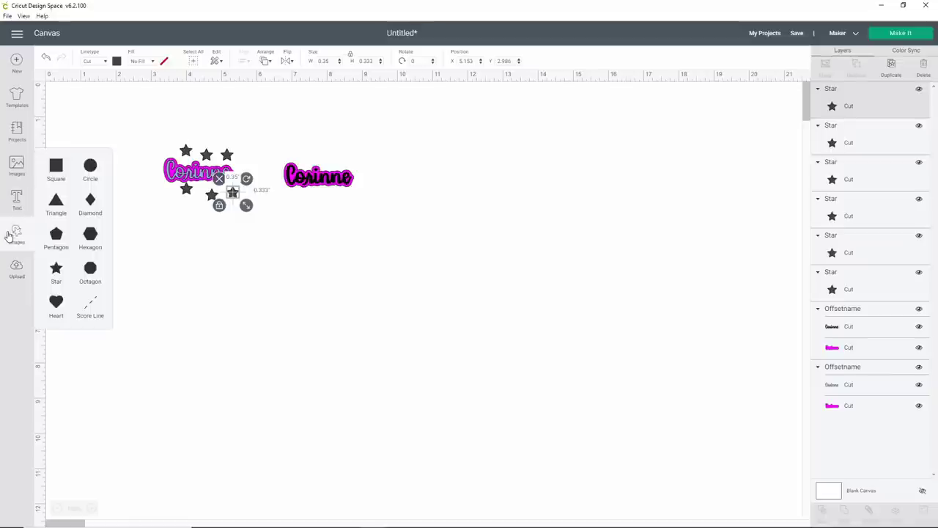
left_click(56, 300)
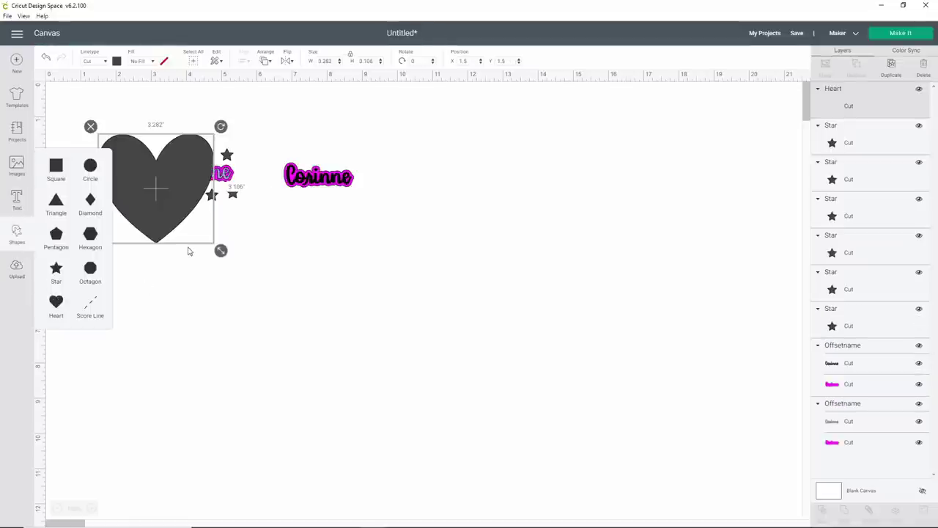
left_click_drag(299, 274, 377, 296)
left_click_drag(403, 335, 311, 206)
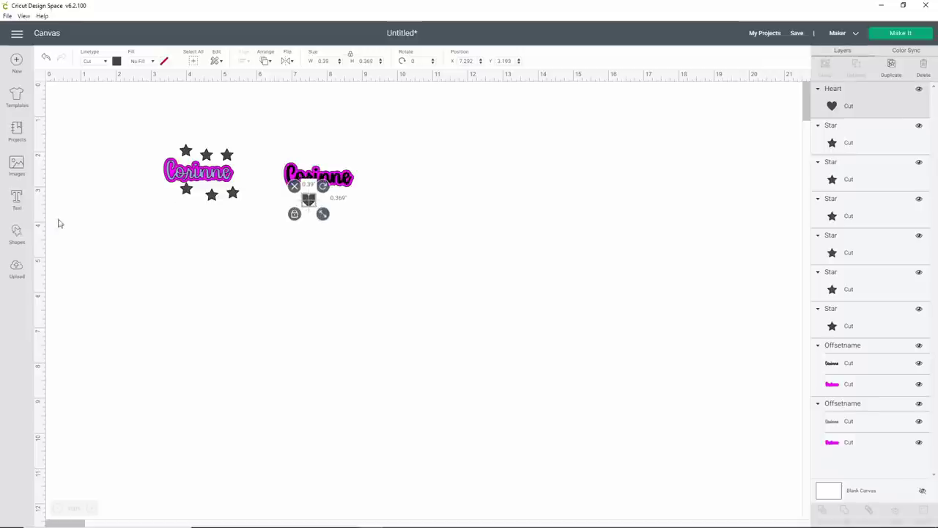
Step: Duplicate the small heart below the black-lettered name four times
left_click(17, 236)
left_click(893, 66)
left_click(894, 66)
left_click(894, 65)
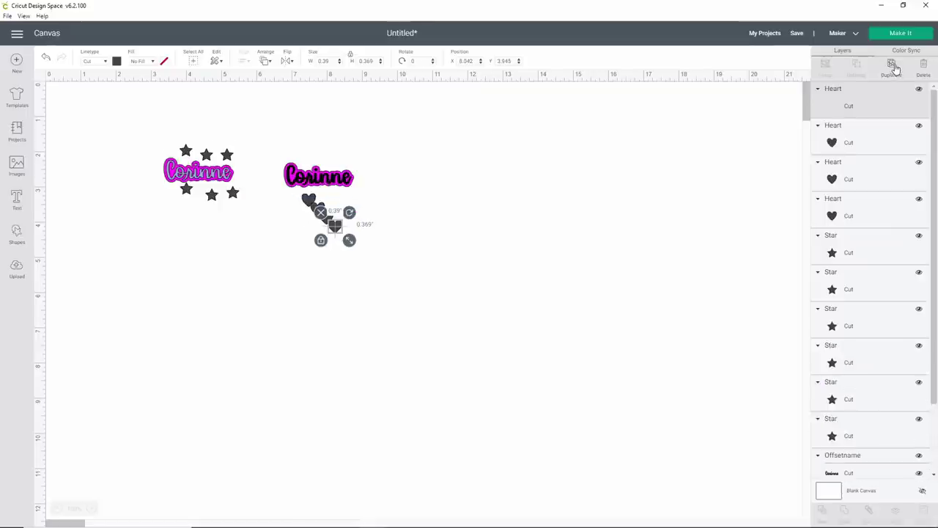
left_click(894, 66)
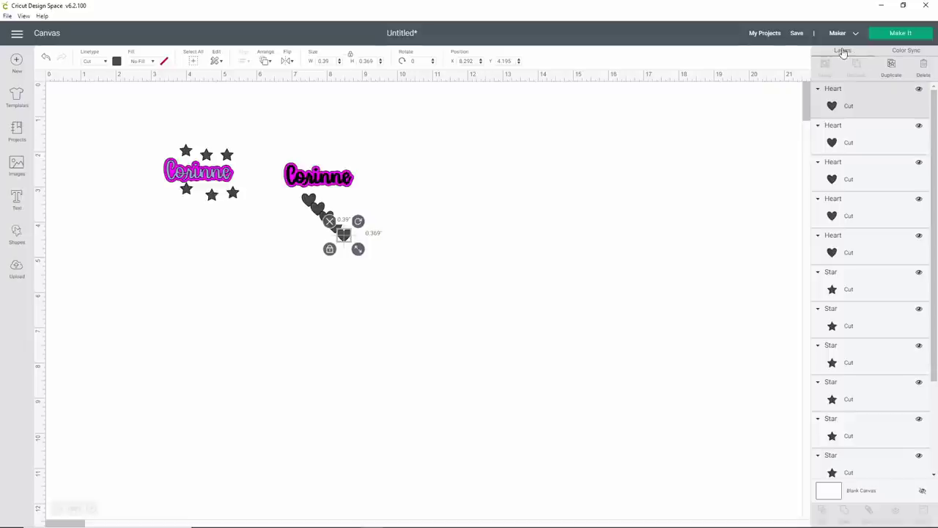
Step: Sync the color of all six small stars to the light blue of the first name's lettering
left_click(905, 52)
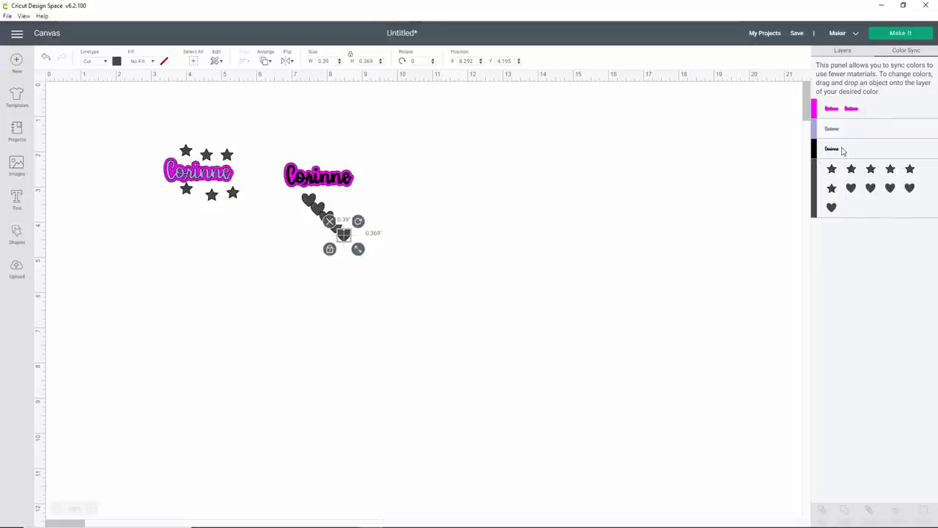
left_click_drag(853, 170, 850, 128)
left_click_drag(834, 170, 871, 129)
left_click_drag(852, 172, 889, 130)
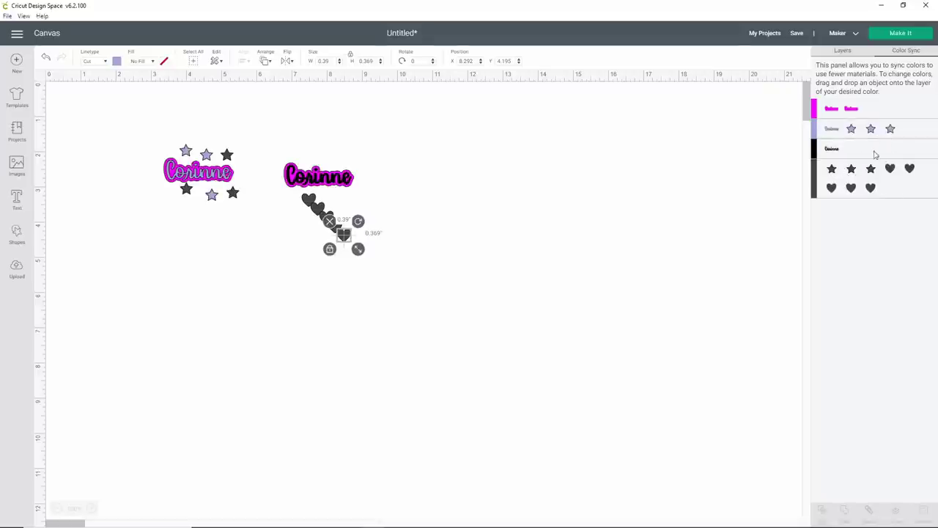
left_click_drag(870, 170, 895, 132)
left_click_drag(861, 172, 920, 137)
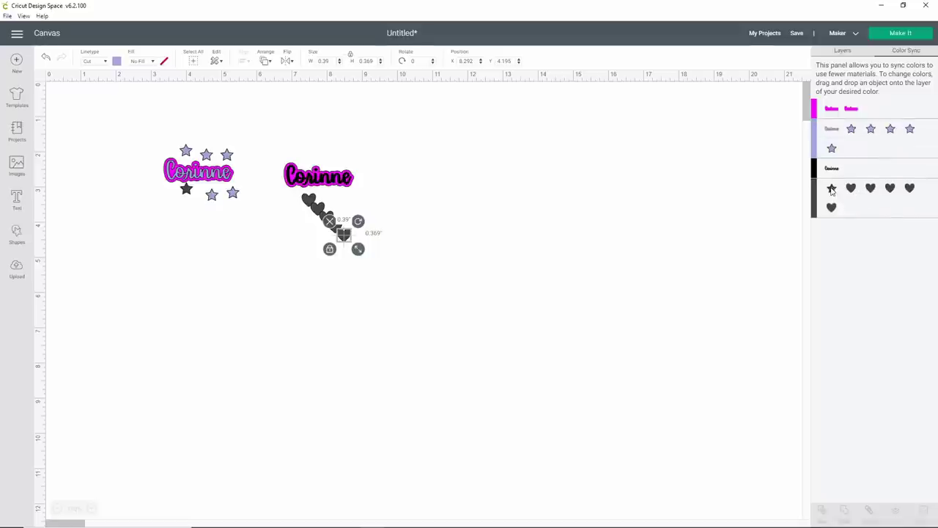
left_click_drag(831, 186, 863, 151)
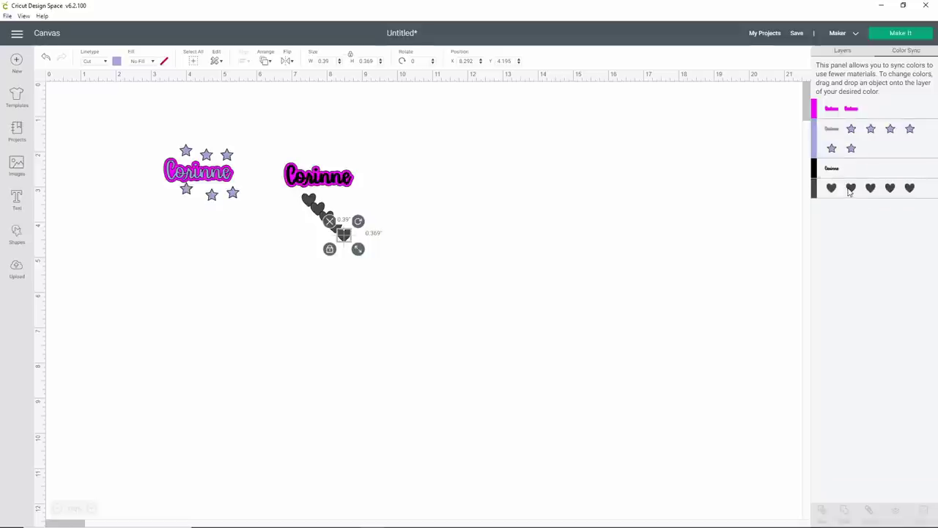
Step: Sync the color of all five small hearts to the black of the second name's lettering
left_click_drag(850, 189, 891, 177)
left_click_drag(833, 189, 837, 176)
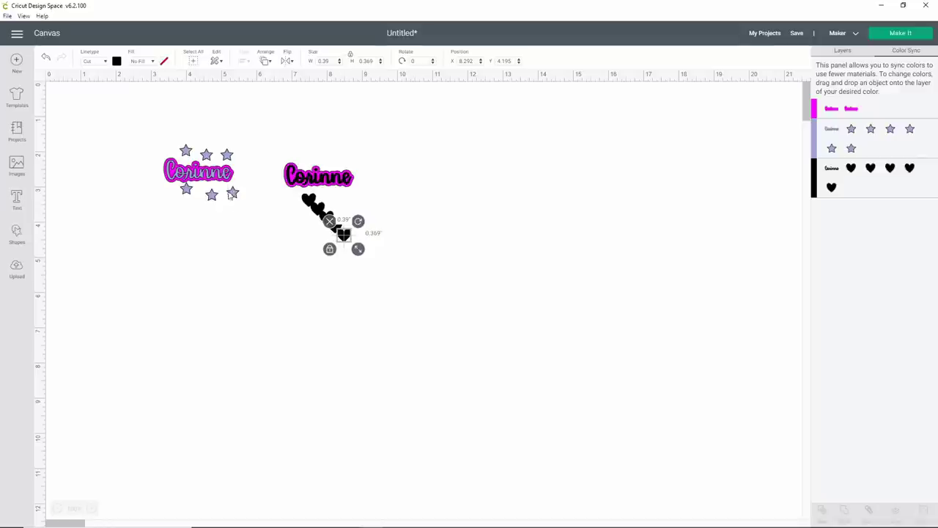
left_click(831, 54)
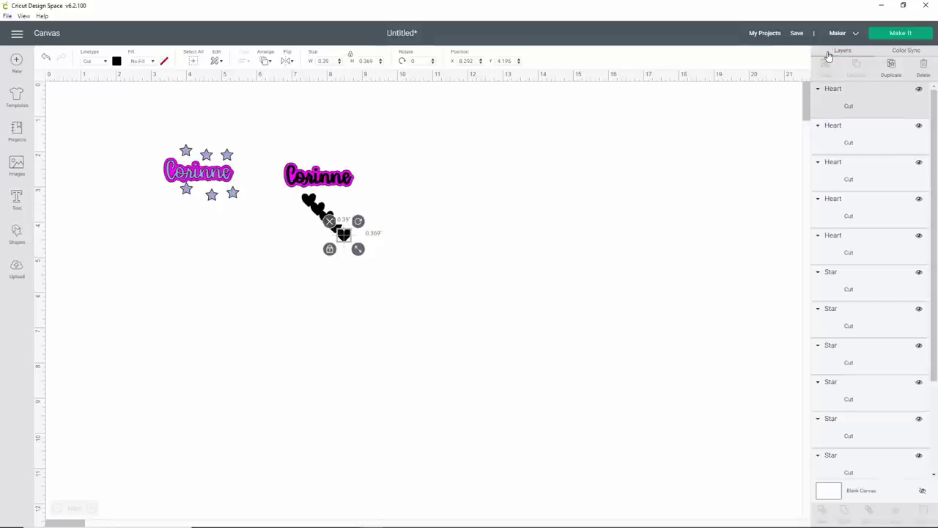
Step: Duplicate one heart and one star, enlarging the heart copy to about 1.42 by 1.34 inches and the star copy to about 1.48 by 1.40 inches
left_click(892, 64)
left_click_drag(353, 244, 452, 231)
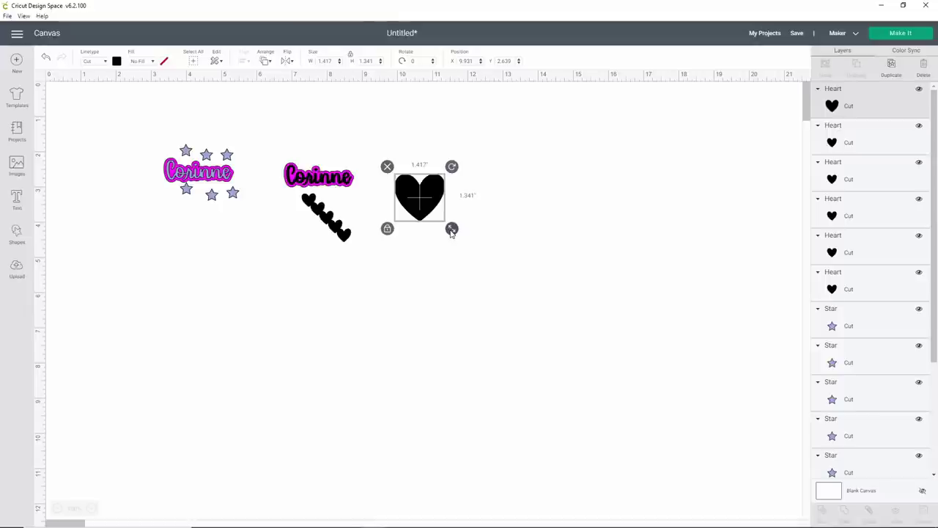
left_click(231, 193)
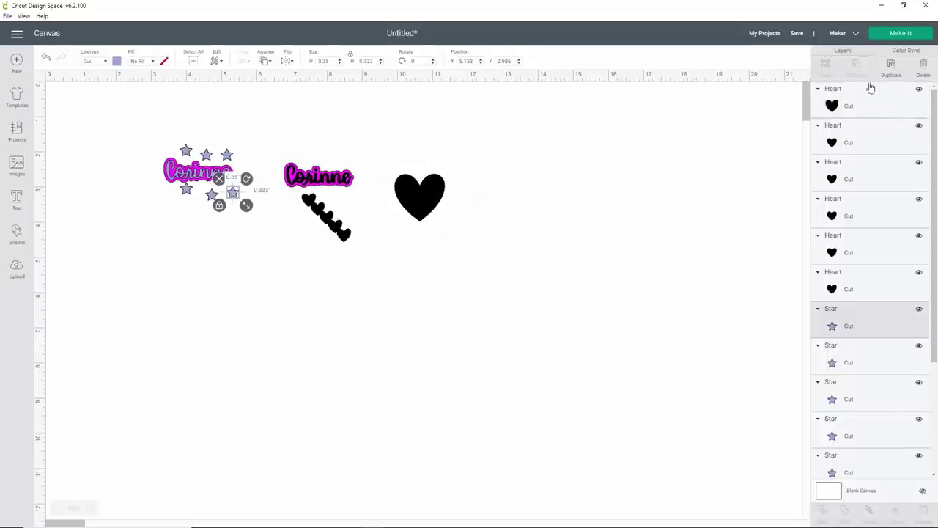
left_click_drag(246, 206, 235, 278)
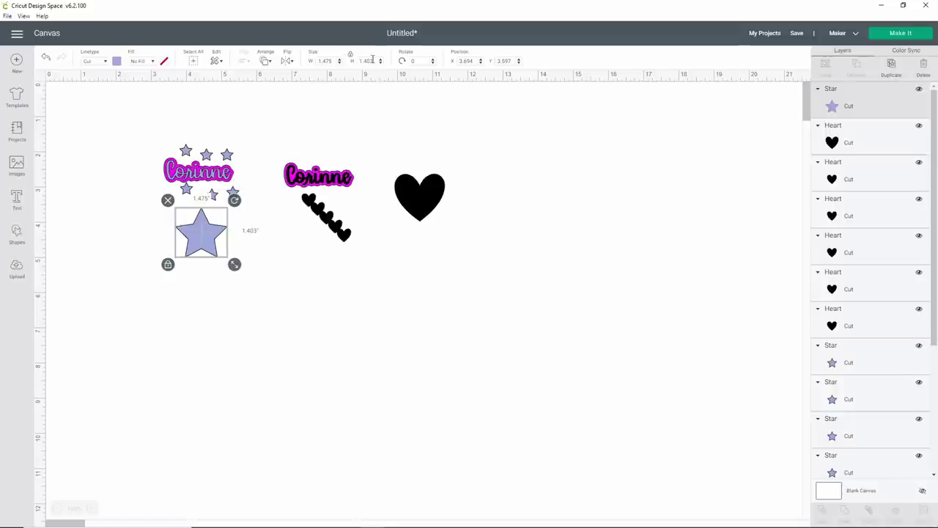
Step: Flip both the black-lettered and the blue-lettered name designs horizontally
left_click(321, 180)
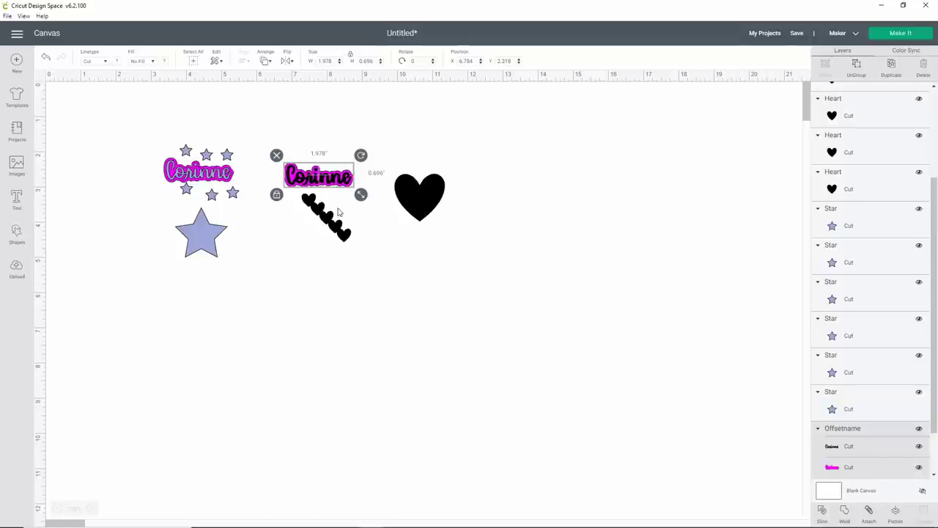
left_click(292, 63)
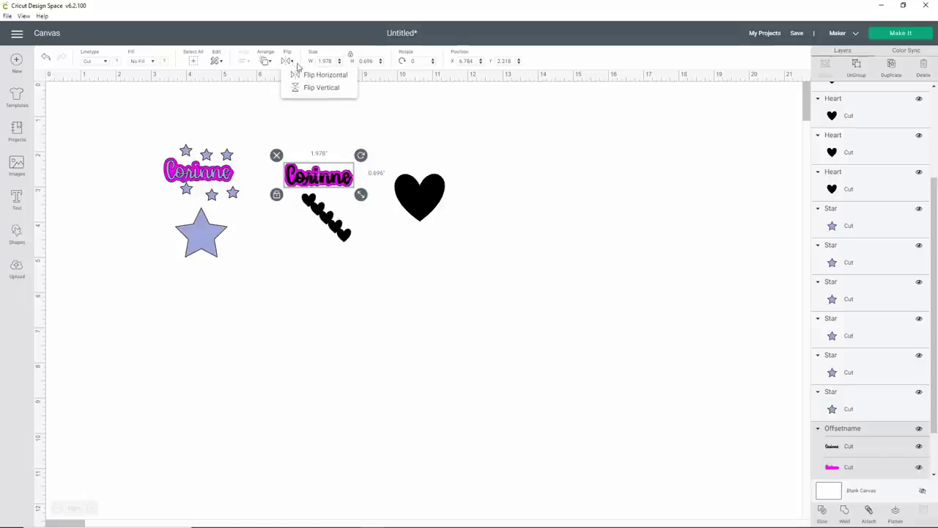
left_click(304, 75)
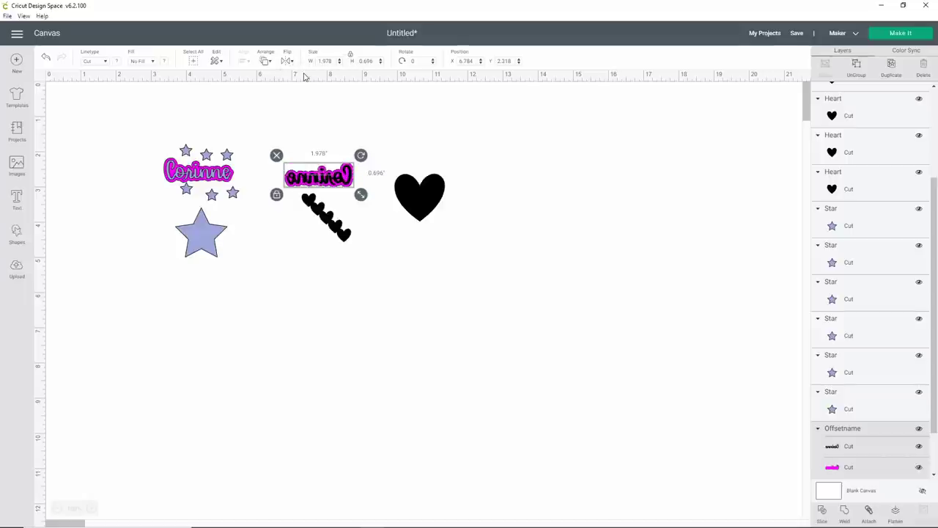
left_click(235, 174)
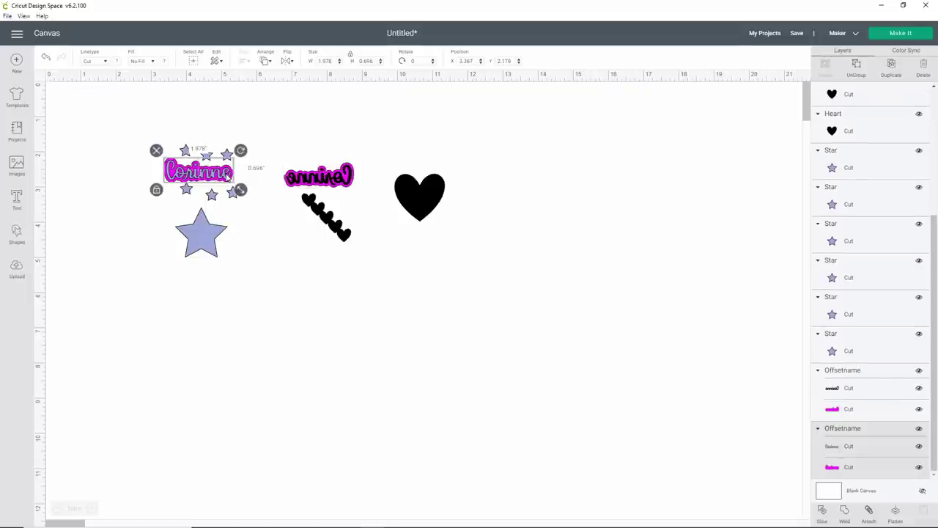
left_click(288, 62)
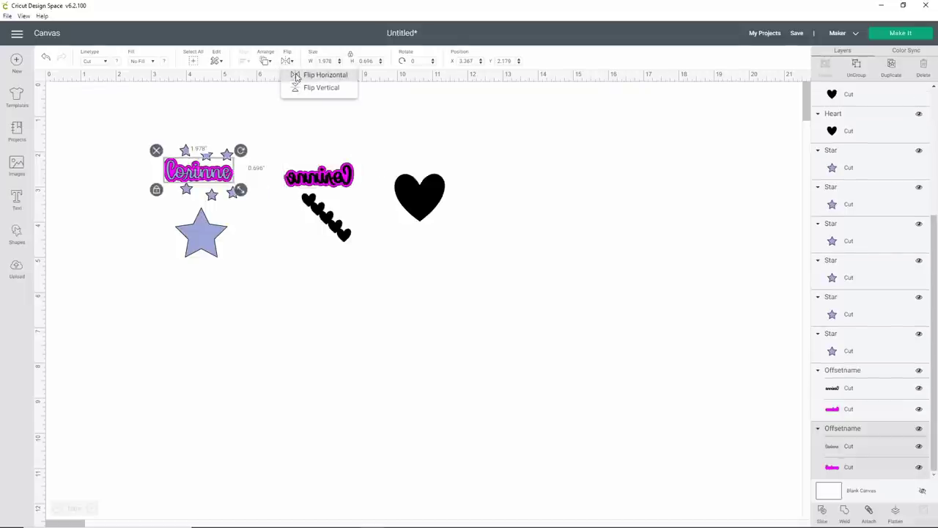
left_click(320, 75)
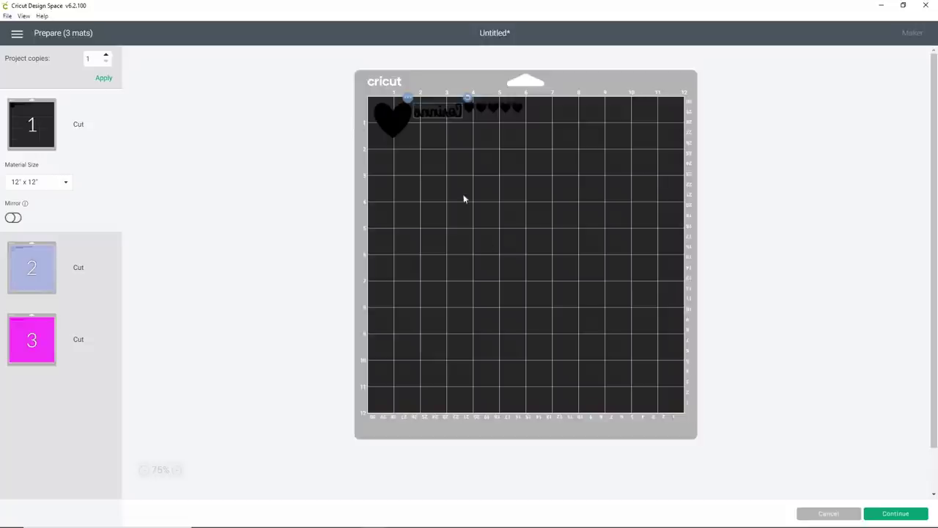
Step: Review the layouts of the three cut mats and proceed with Light Cardstock – 65 lb (176 gsm) as the base material
left_click(27, 267)
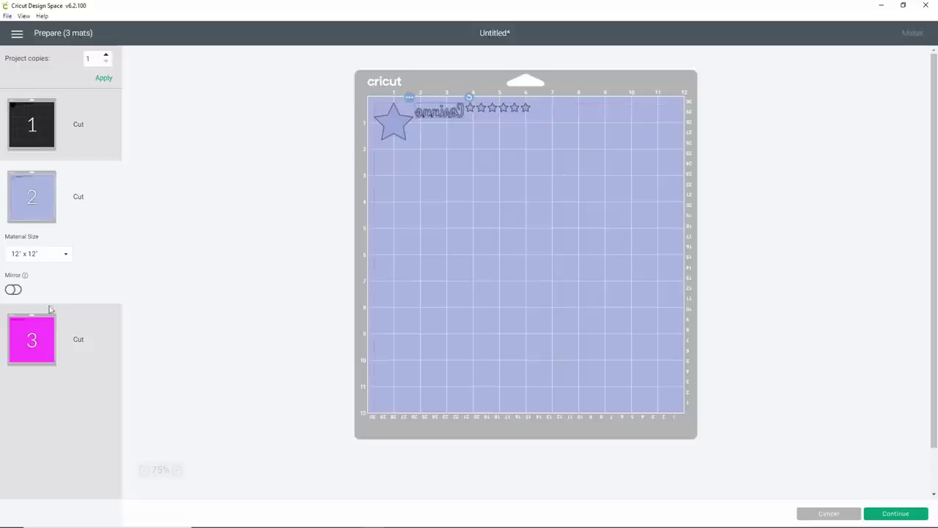
left_click(37, 333)
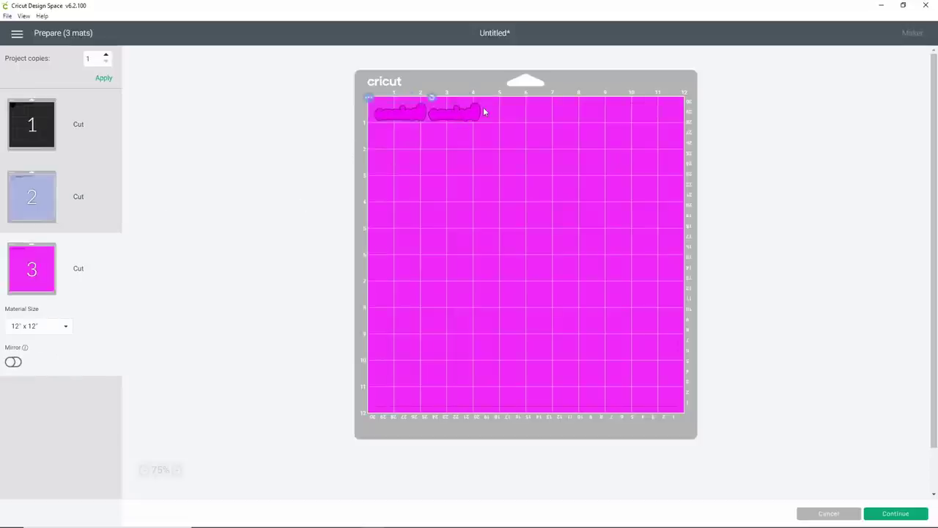
left_click(86, 126)
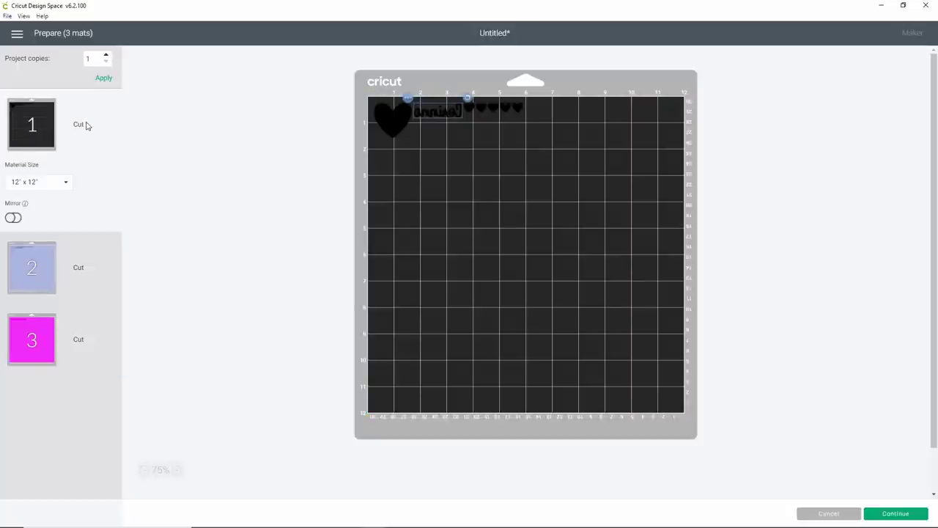
left_click(48, 324)
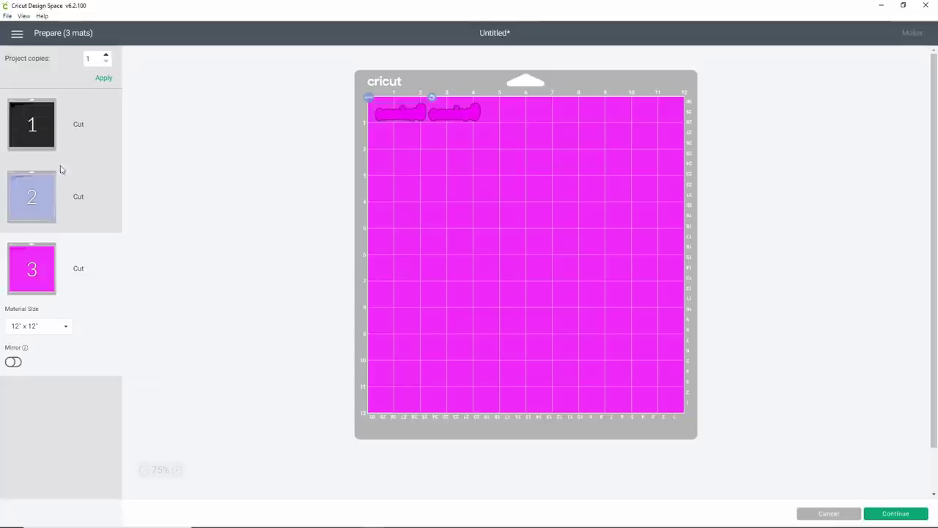
left_click(76, 147)
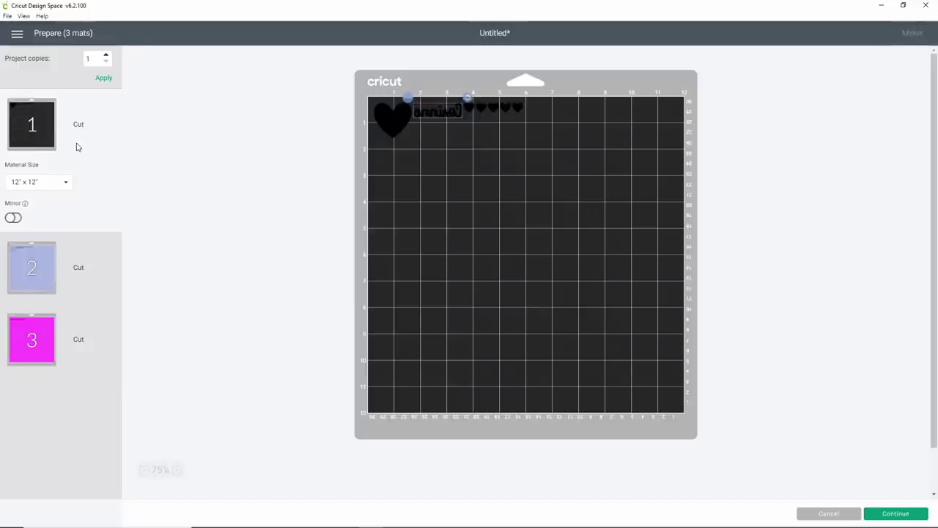
left_click(896, 513)
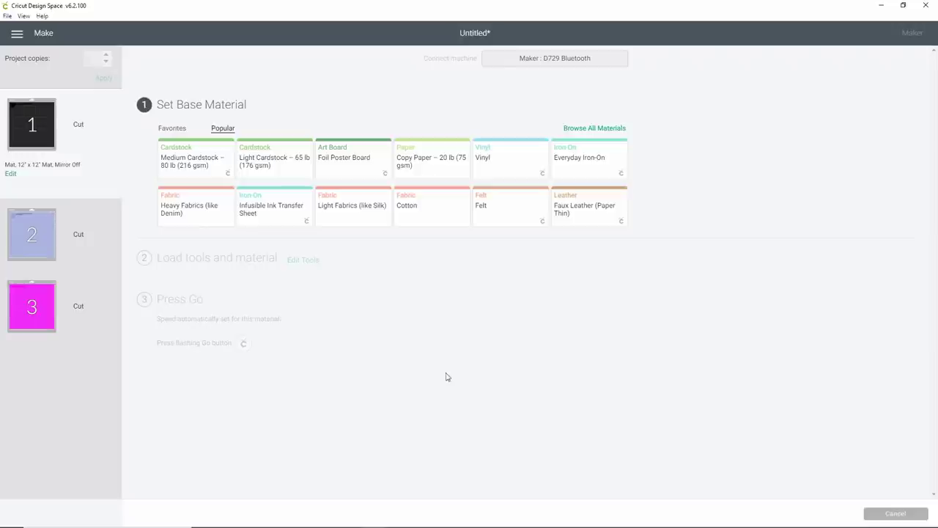
left_click(268, 169)
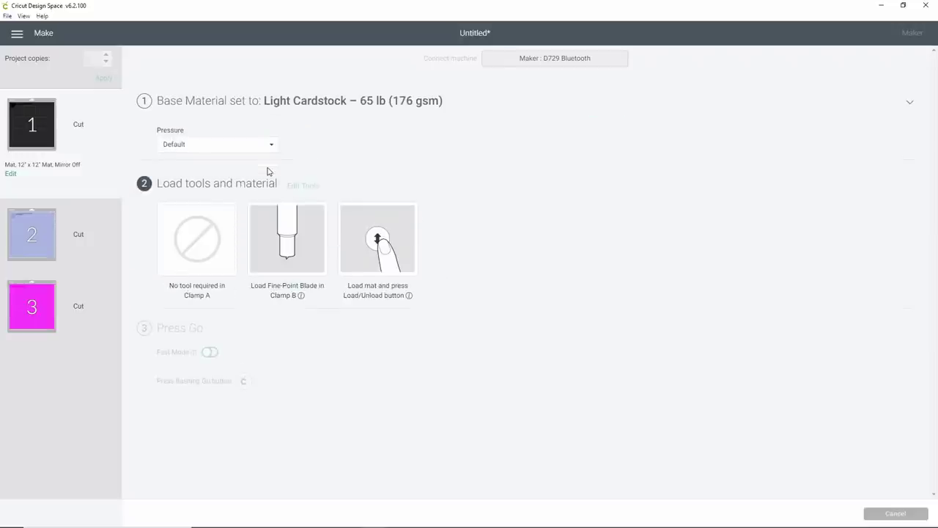